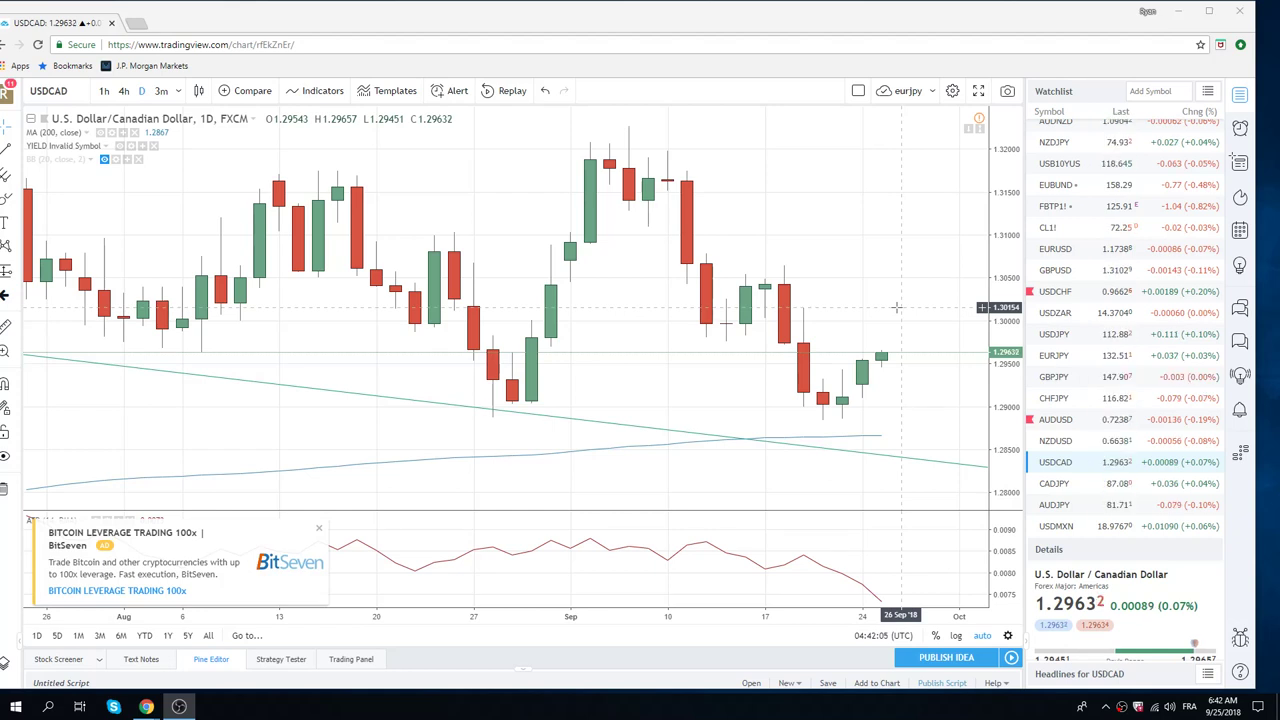
- Load the EURUSD daily chart from the Watchlist, showing its trend lines and 1.16782 level
{"action": "left_click", "coordinate": [1064, 254]}
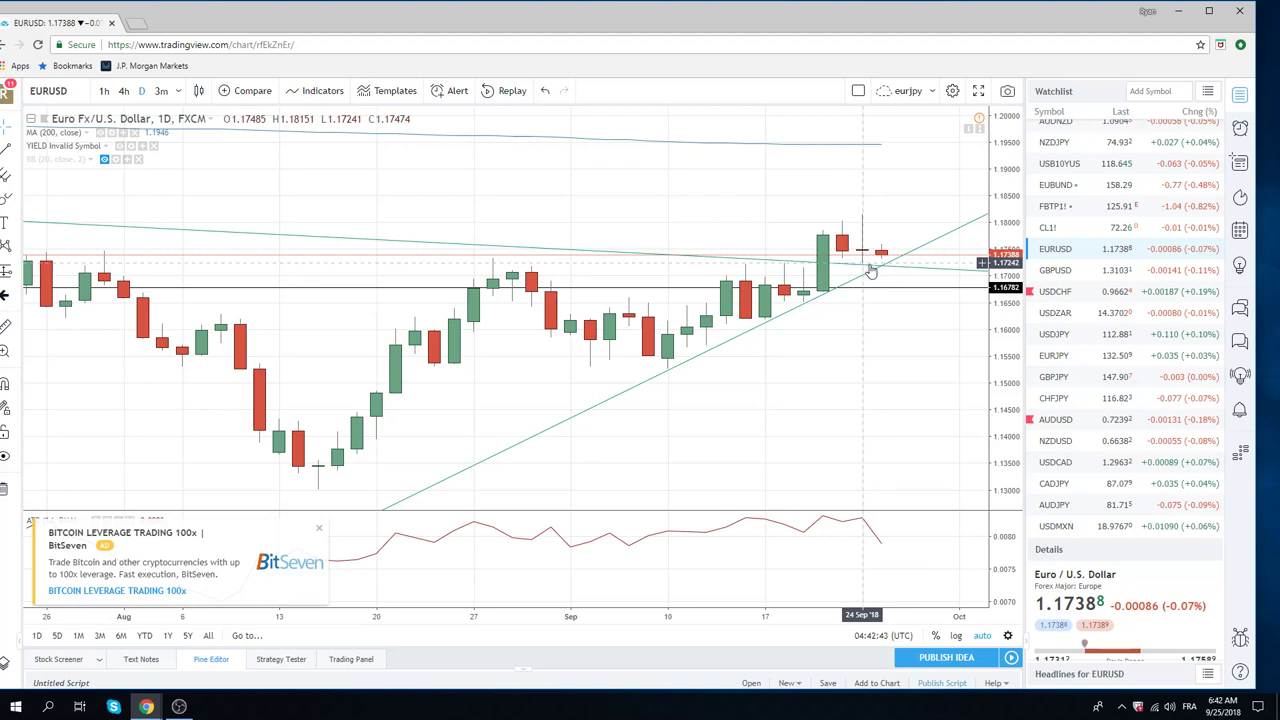
- Put EURUSD on the 4-hour timeframe, close the BitSeven advert, then load AUDUSD
{"action": "left_click", "coordinate": [123, 91]}
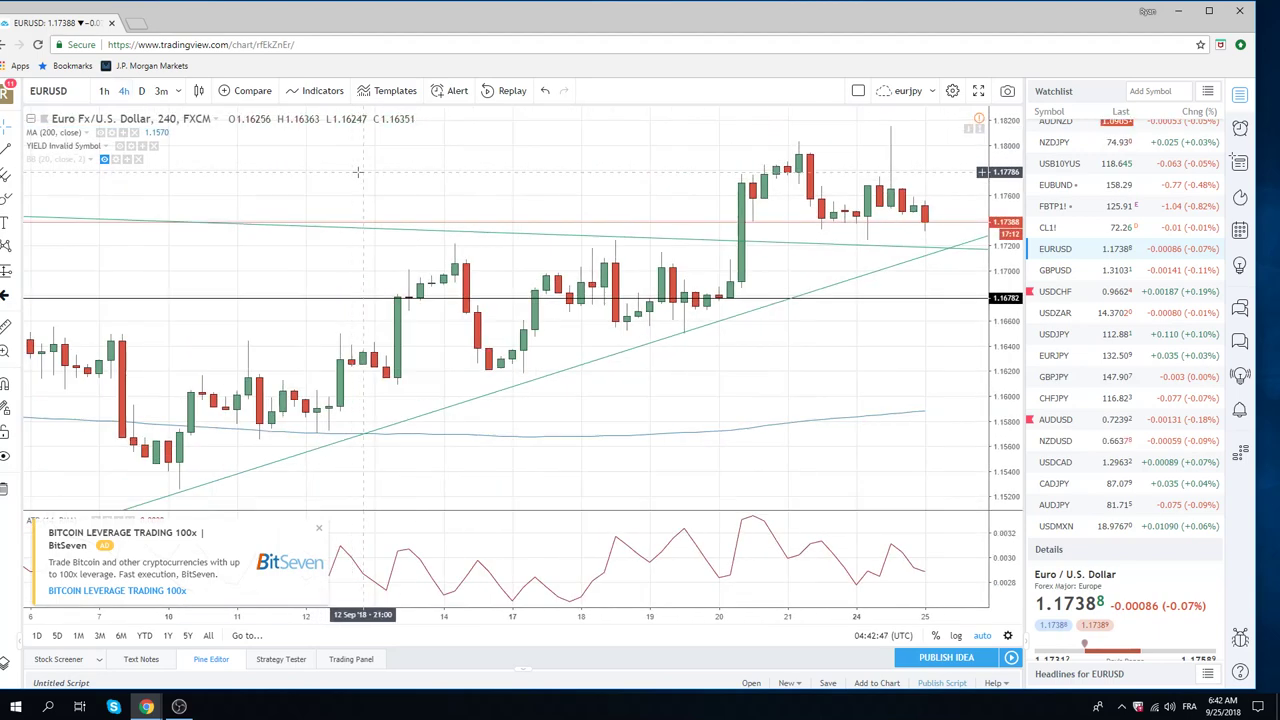
{"action": "scroll", "coordinate": [357, 172], "scroll_direction": "up", "scroll_amount": 2}
{"action": "scroll", "coordinate": [357, 172], "scroll_direction": "up", "scroll_amount": 1}
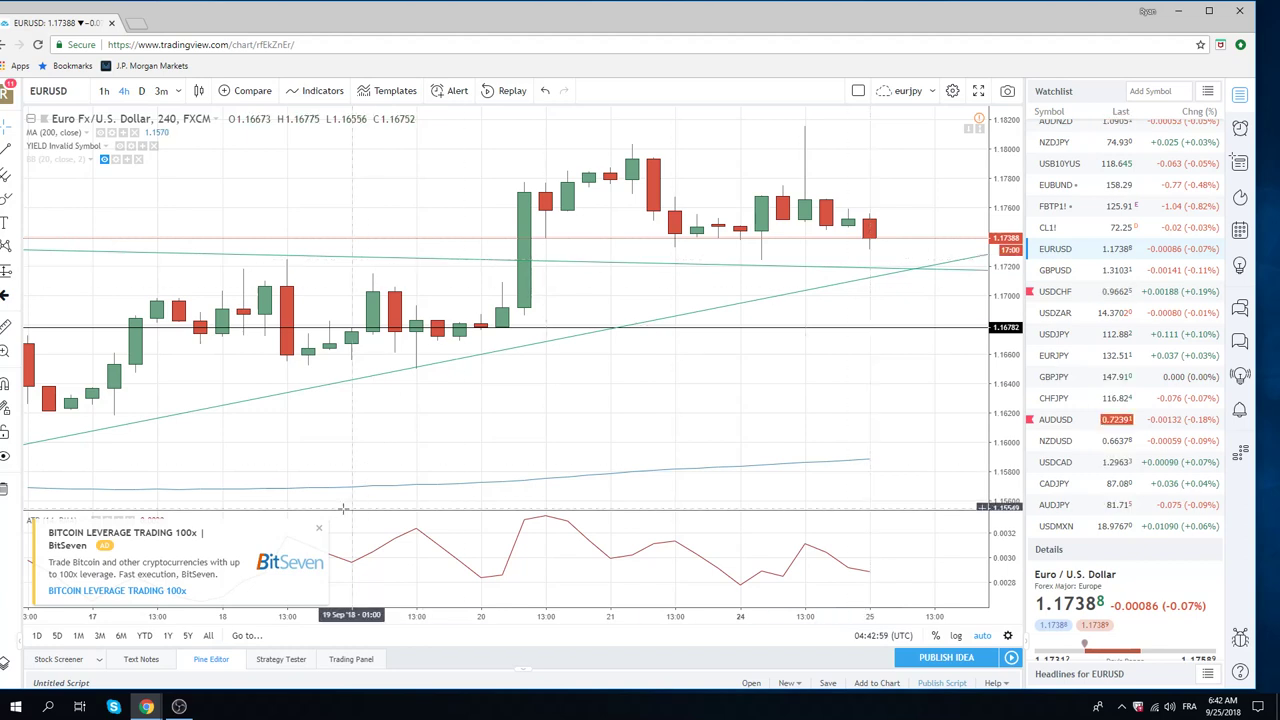
{"action": "left_click", "coordinate": [320, 529]}
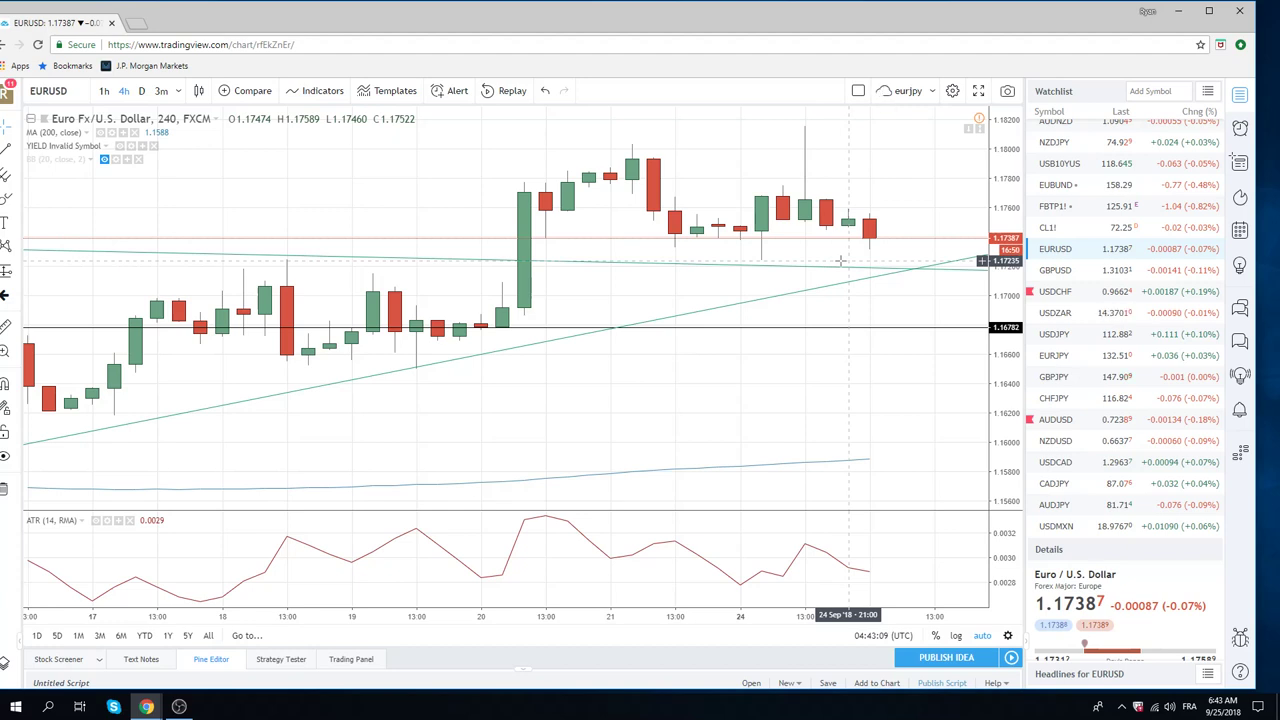
{"action": "left_click", "coordinate": [1078, 420]}
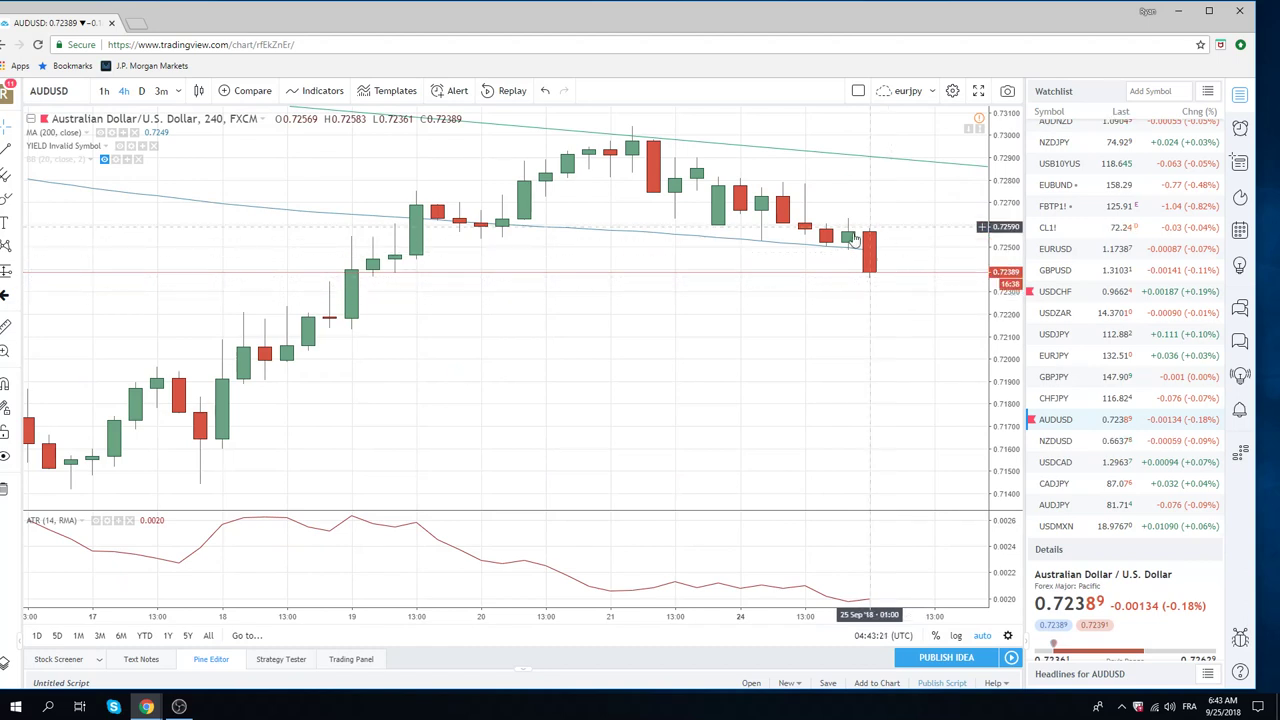
- Zoom out the AUDUSD chart, then load the 4-hour USDCAD chart around 1.29631
{"action": "scroll", "coordinate": [480, 300], "scroll_direction": "down", "scroll_amount": 2}
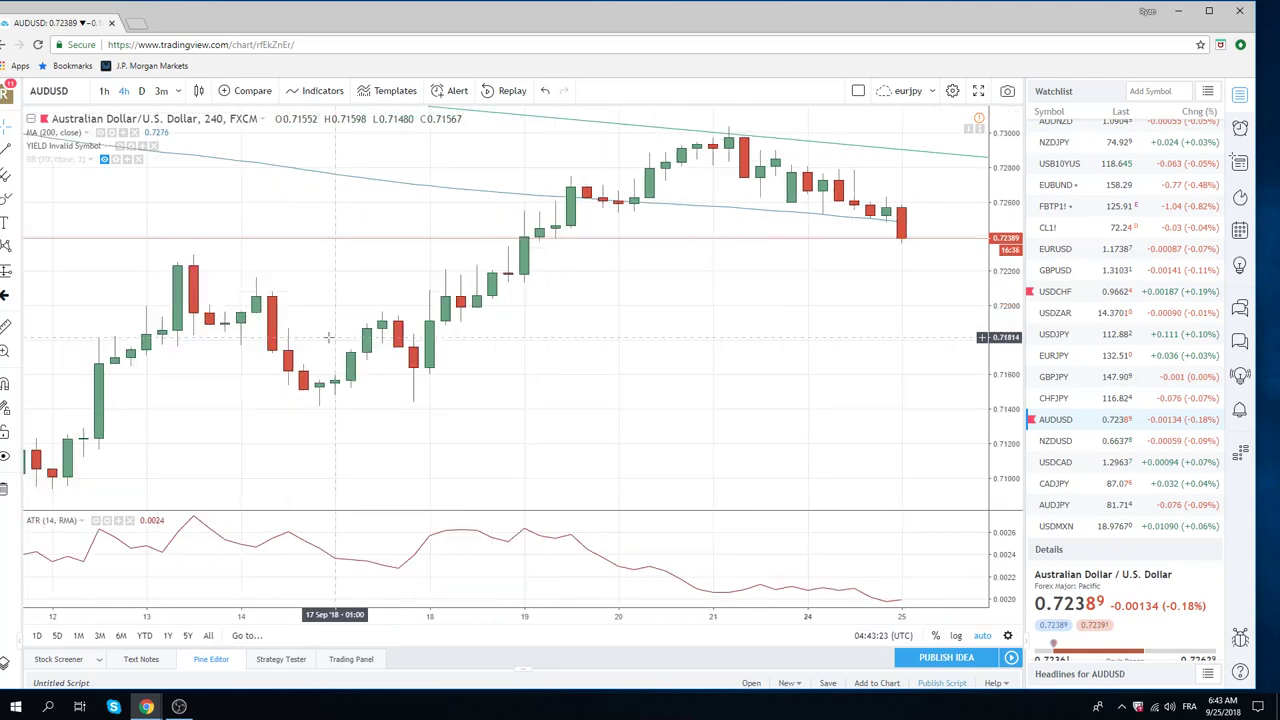
{"action": "scroll", "coordinate": [530, 305], "scroll_direction": "down", "scroll_amount": 2}
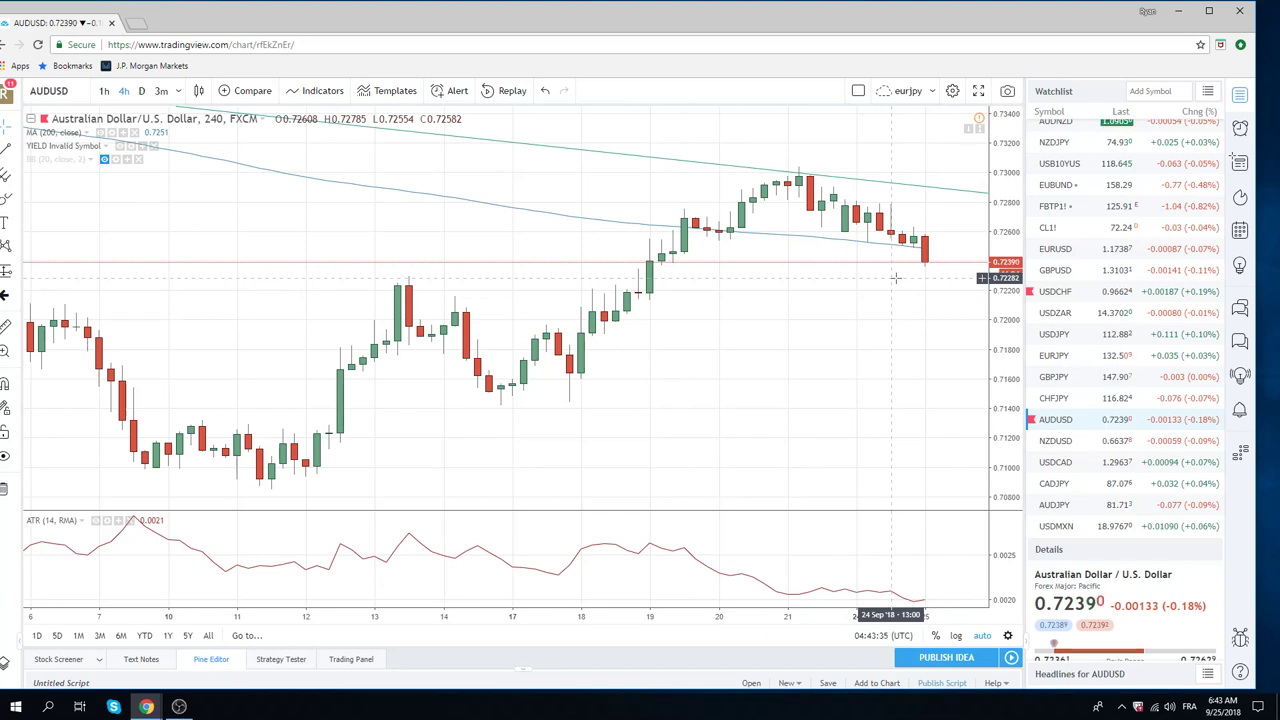
{"action": "left_click", "coordinate": [1058, 465]}
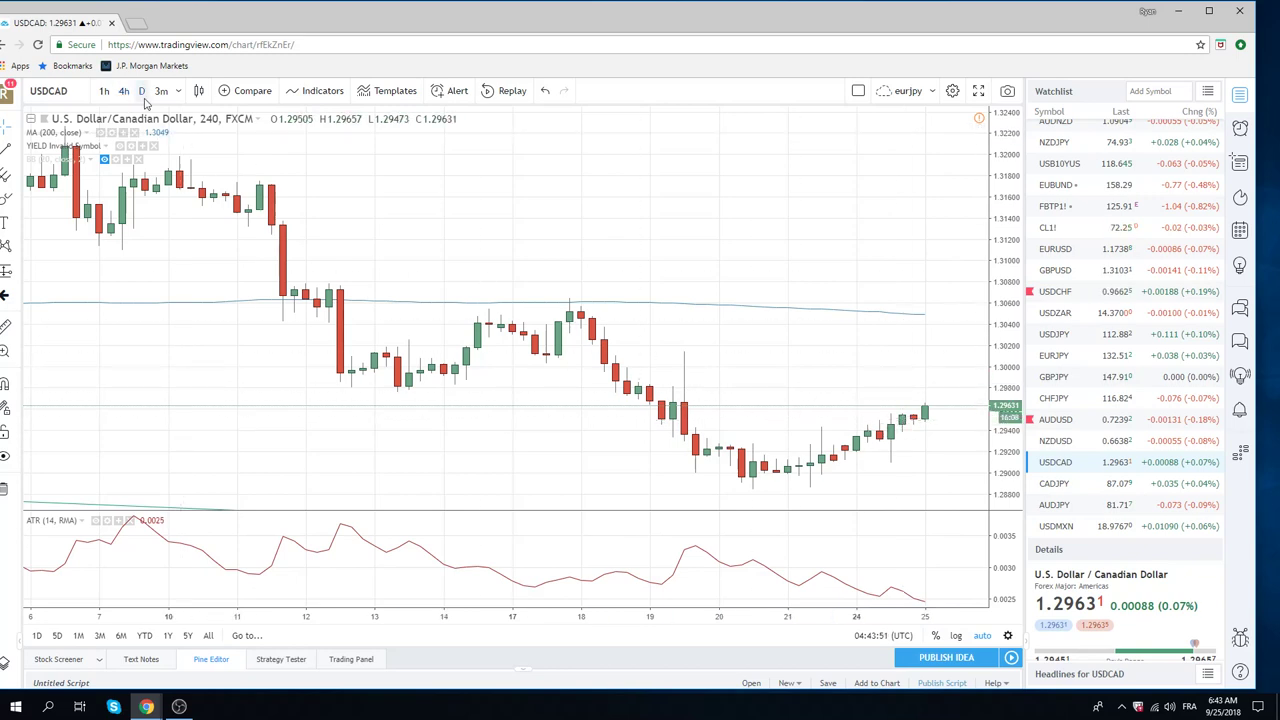
- Switch USDCAD to daily candles, then load the USDZAR daily chart at 14.36980
{"action": "left_click", "coordinate": [142, 94]}
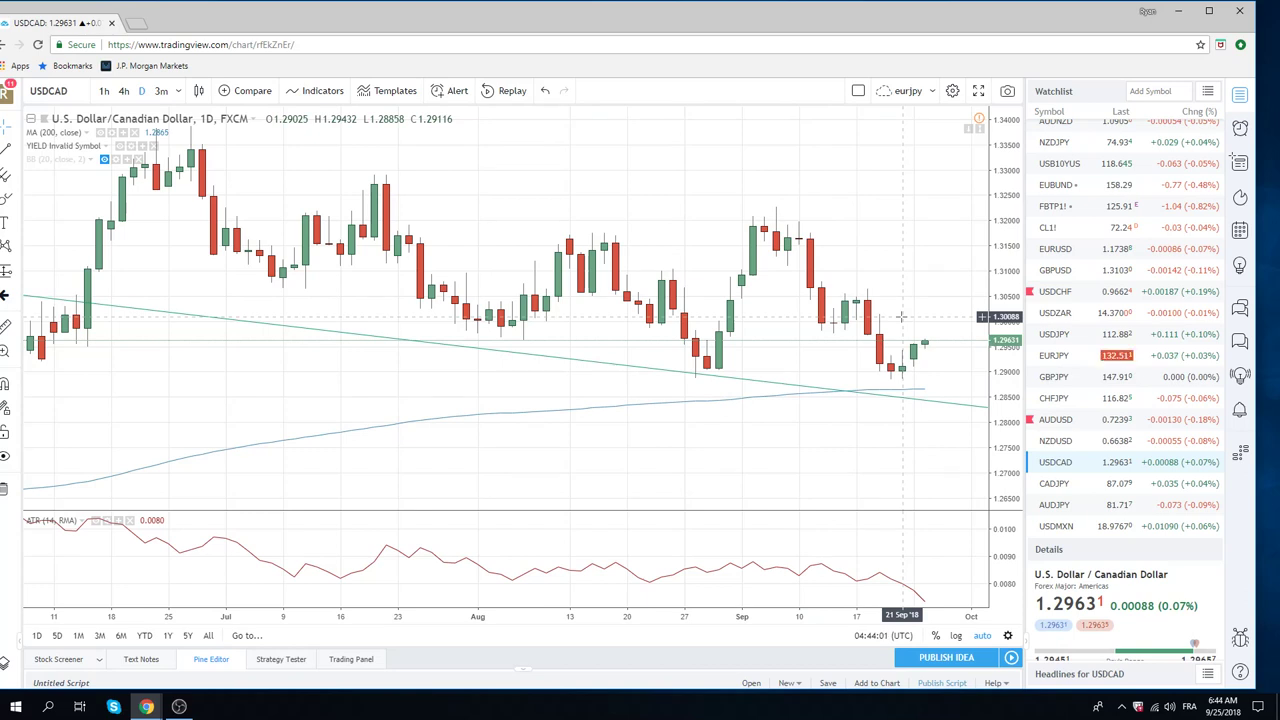
{"action": "left_click", "coordinate": [1058, 313]}
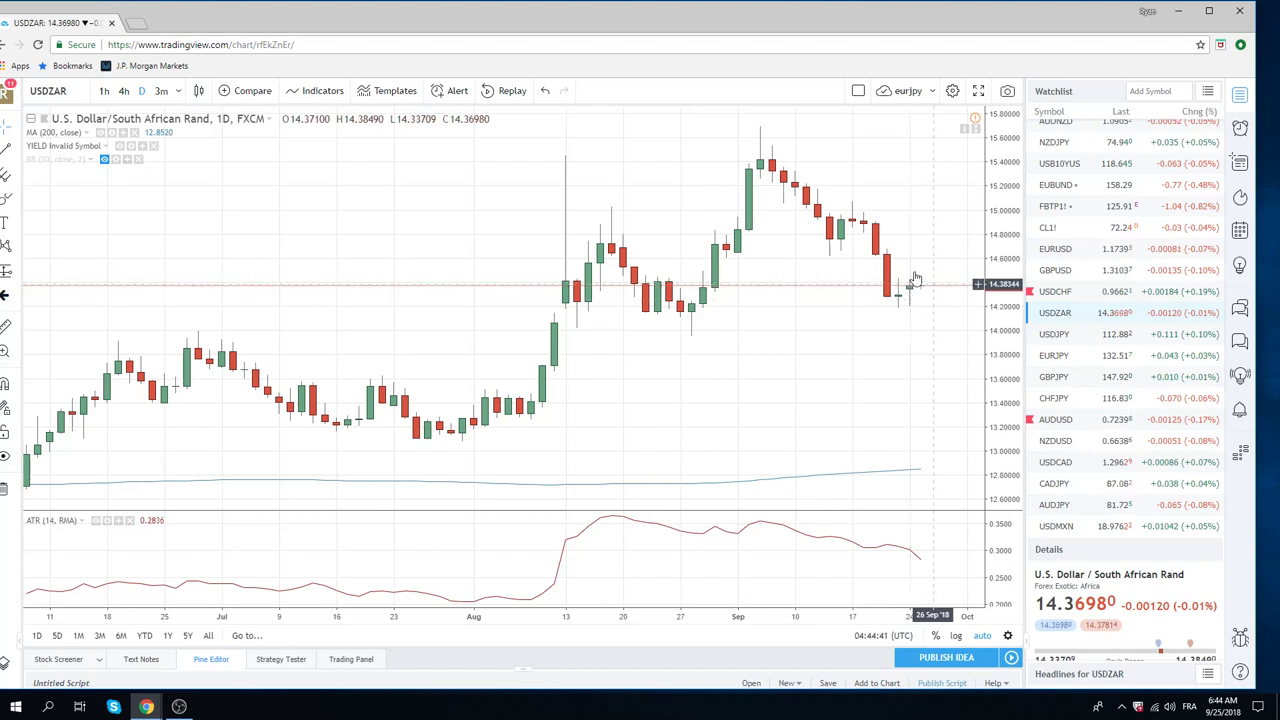
- Put USDZAR on 4-hour and draw a descending extended line across the recent highs near 14.45
{"action": "left_click", "coordinate": [123, 90]}
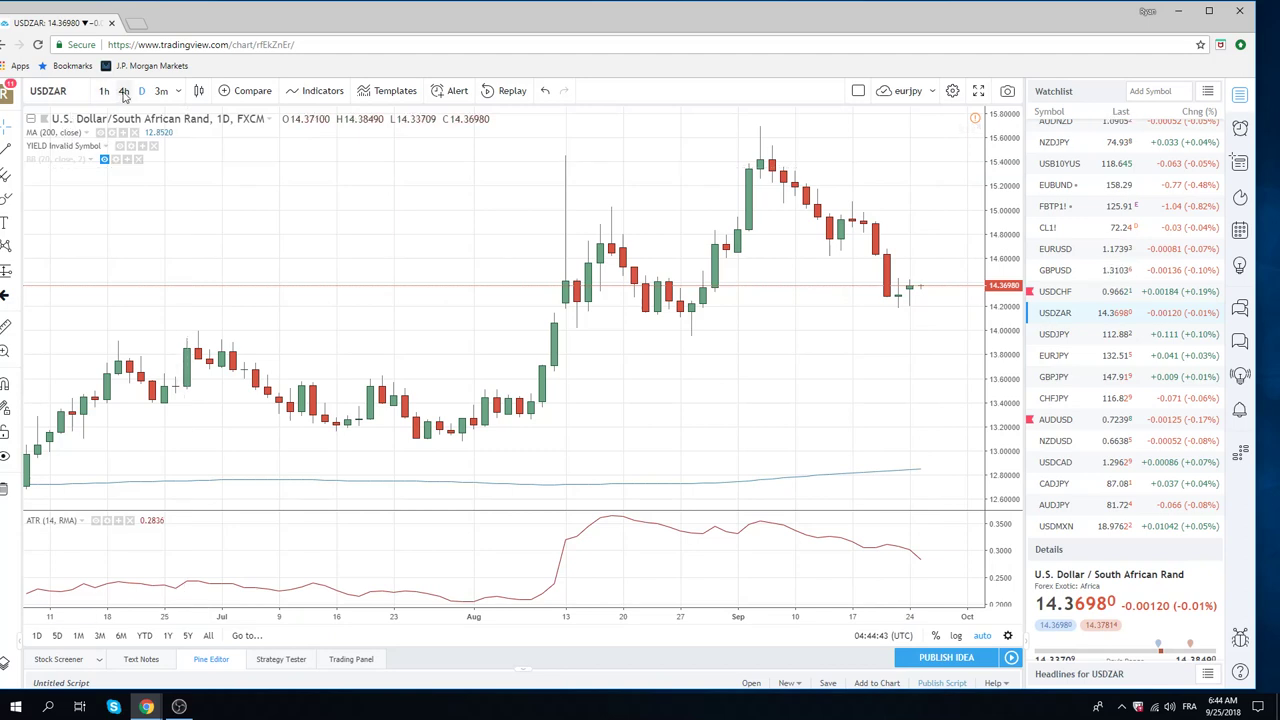
{"action": "left_click", "coordinate": [15, 150]}
{"action": "left_click", "coordinate": [815, 400]}
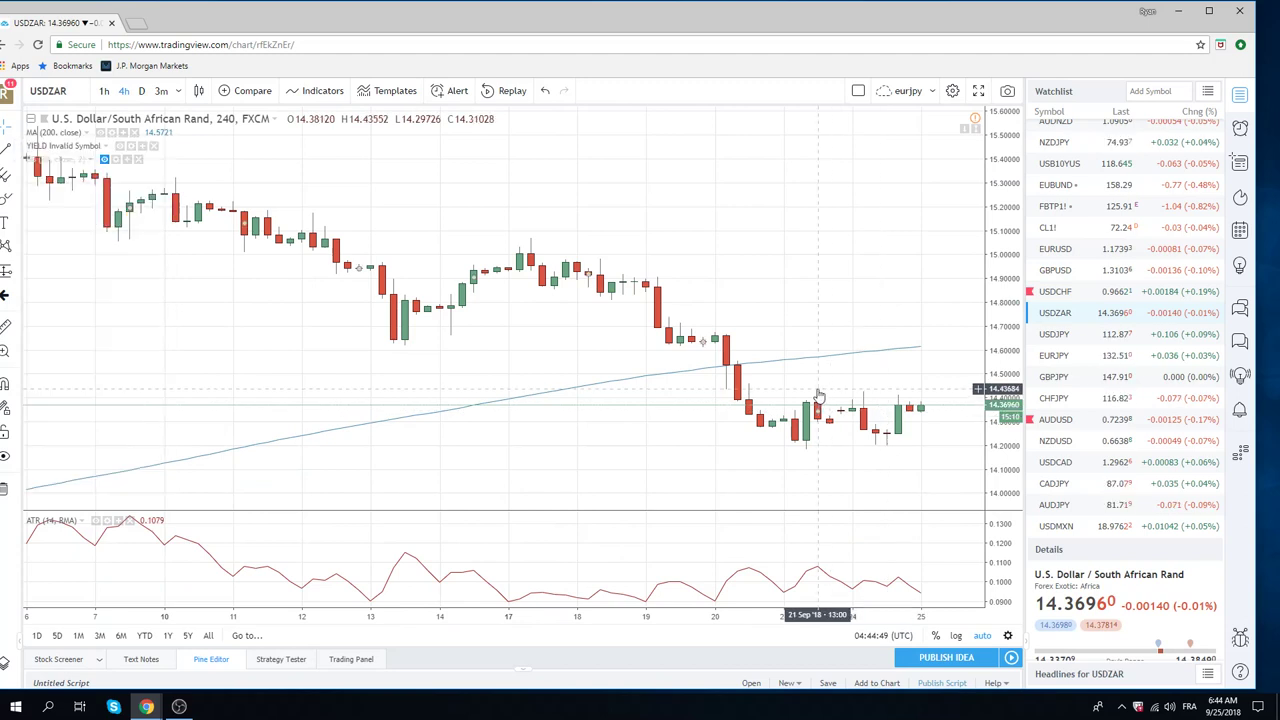
{"action": "left_click", "coordinate": [18, 157]}
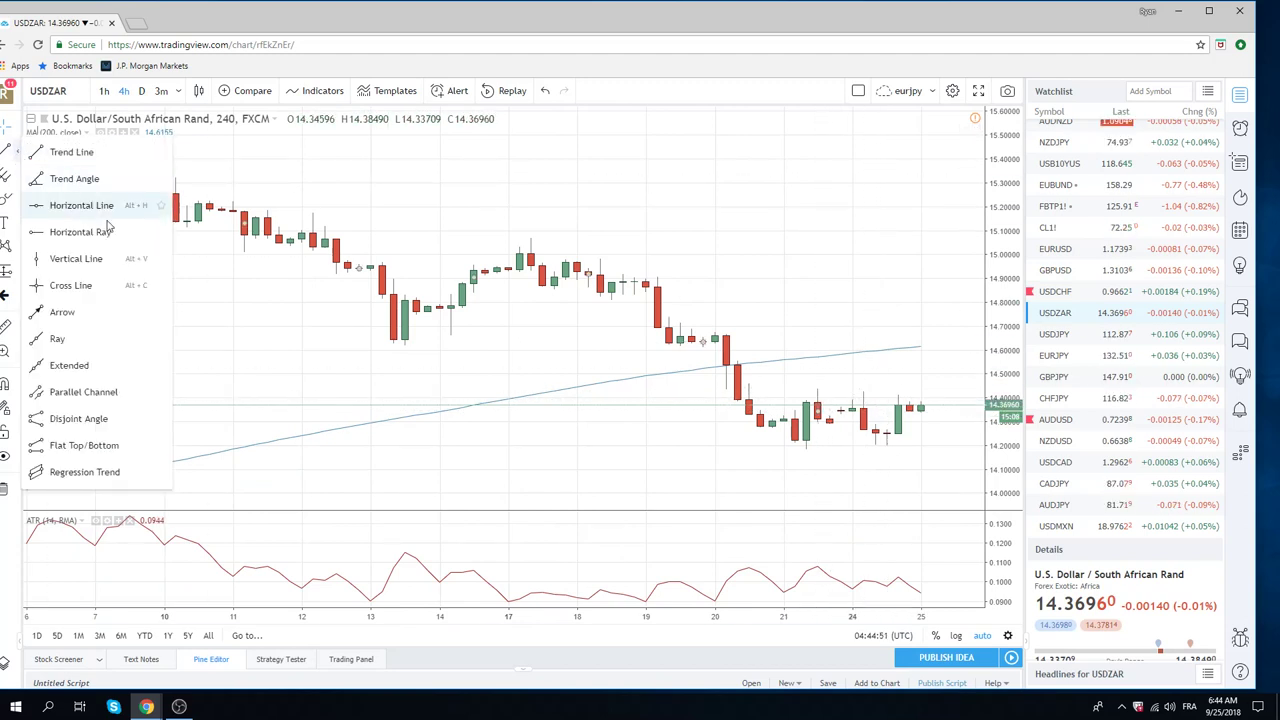
{"action": "left_click", "coordinate": [55, 363]}
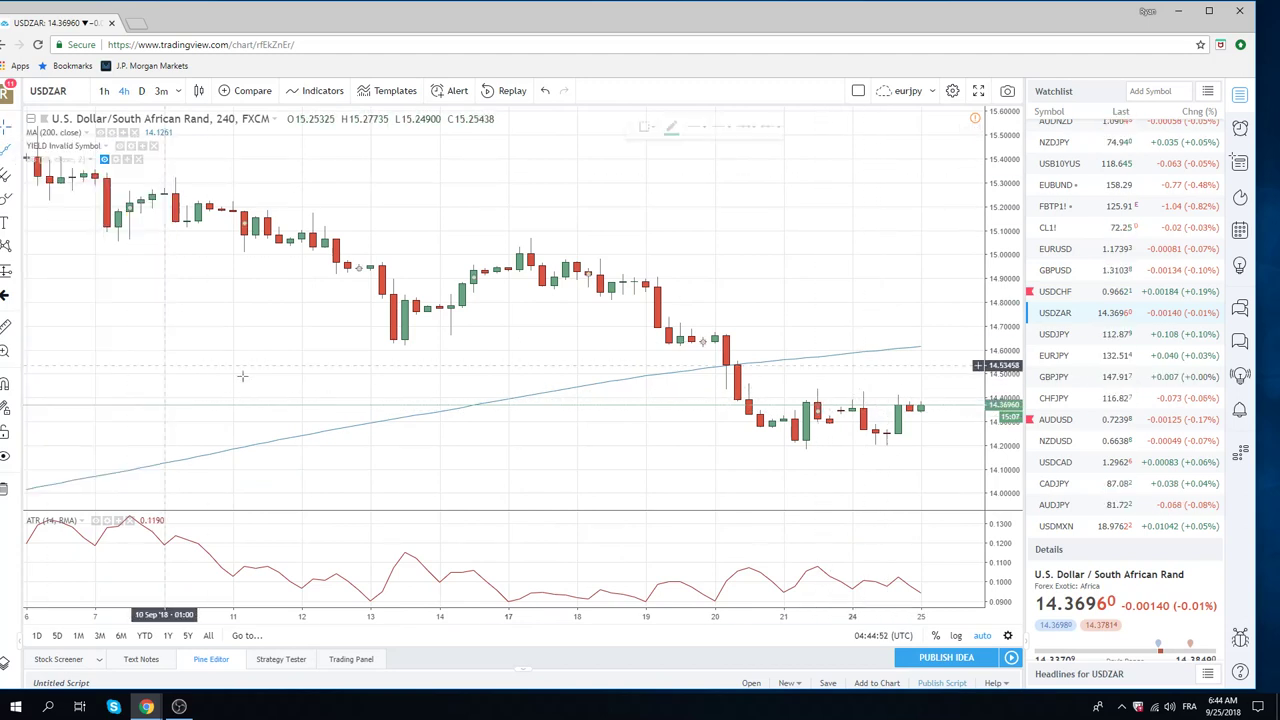
{"action": "left_click", "coordinate": [817, 387]}
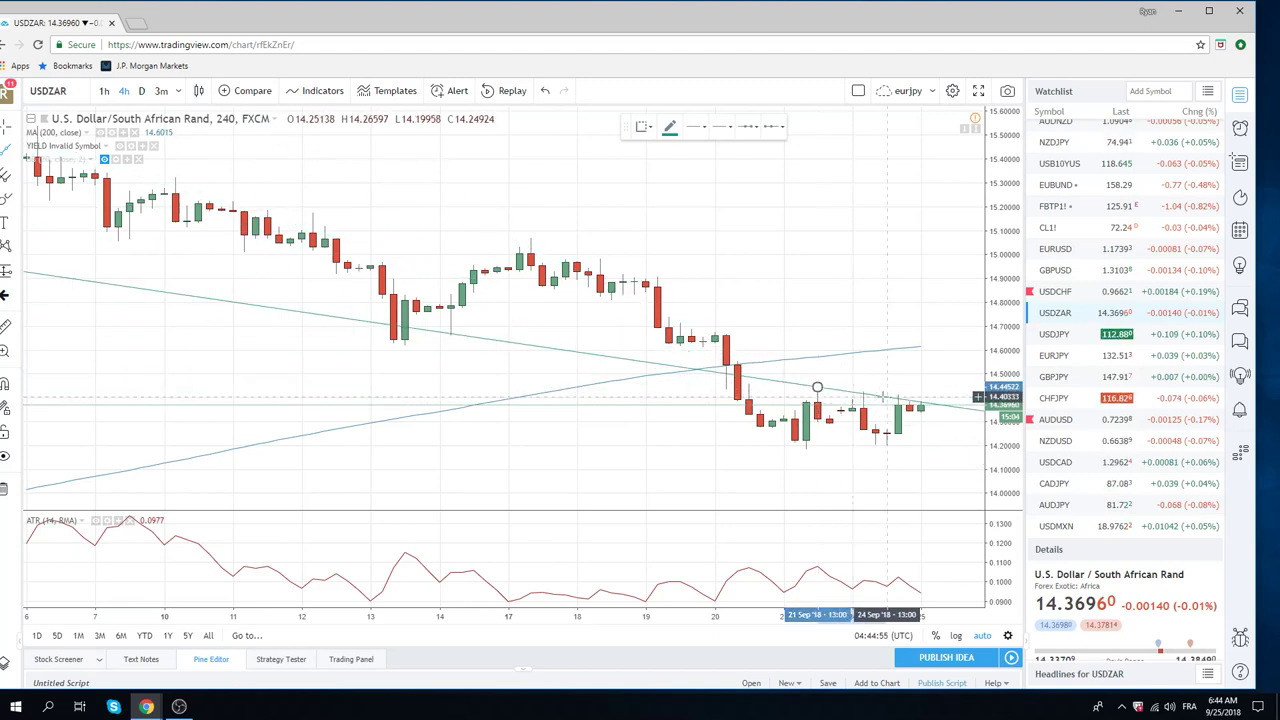
{"action": "left_click", "coordinate": [750, 383]}
{"action": "scroll", "coordinate": [857, 486], "scroll_direction": "down", "scroll_amount": 5}
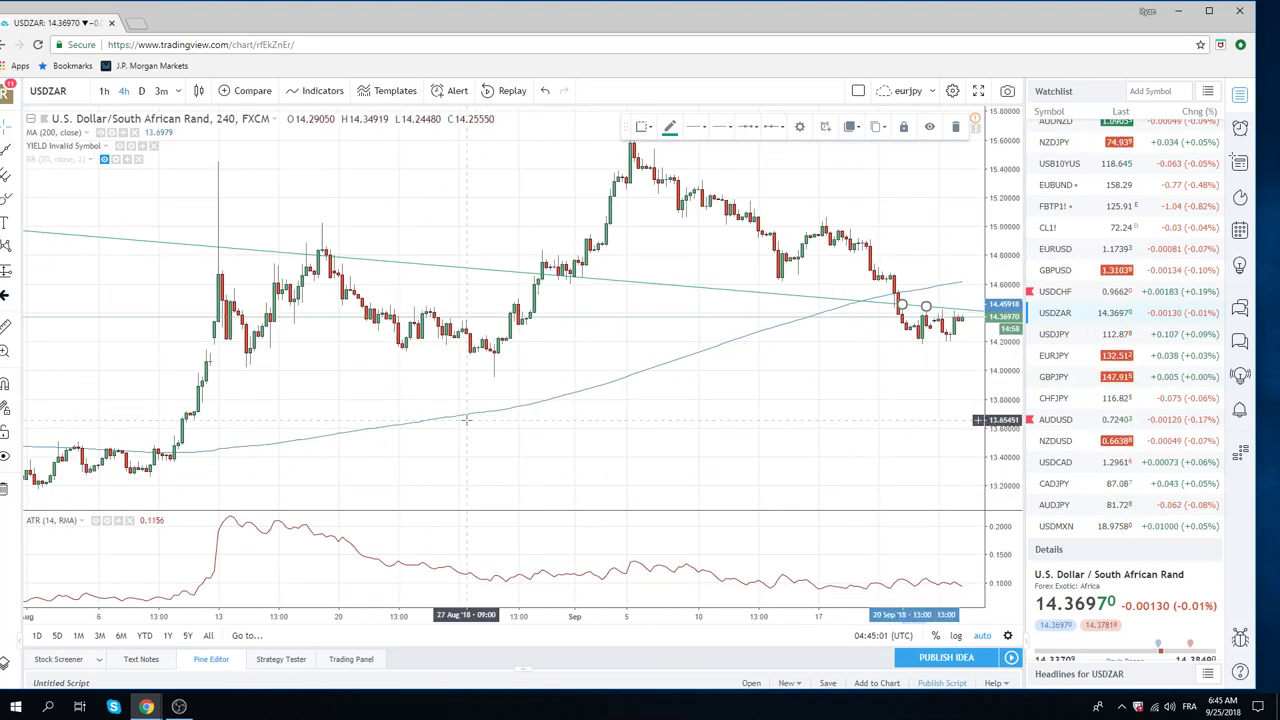
- Draw a rising extended line from the 28 Aug low through the mid-September lows
{"action": "left_click", "coordinate": [18, 150]}
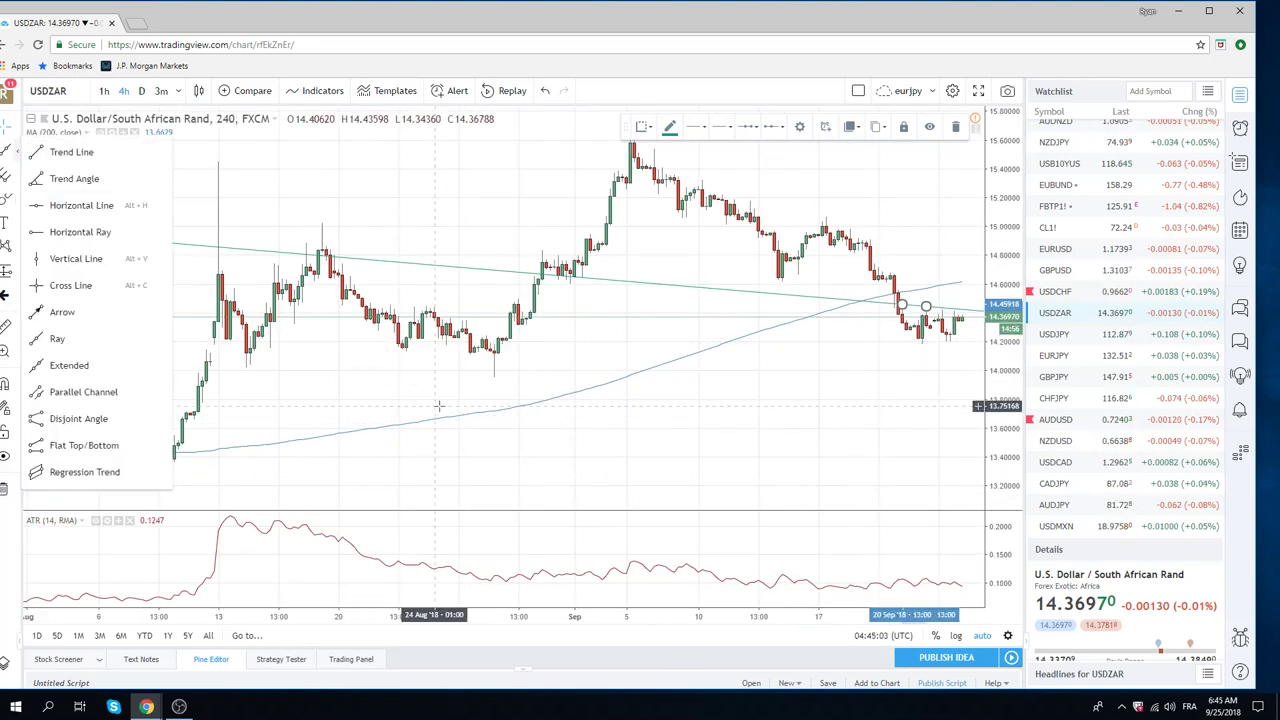
{"action": "left_click", "coordinate": [497, 383]}
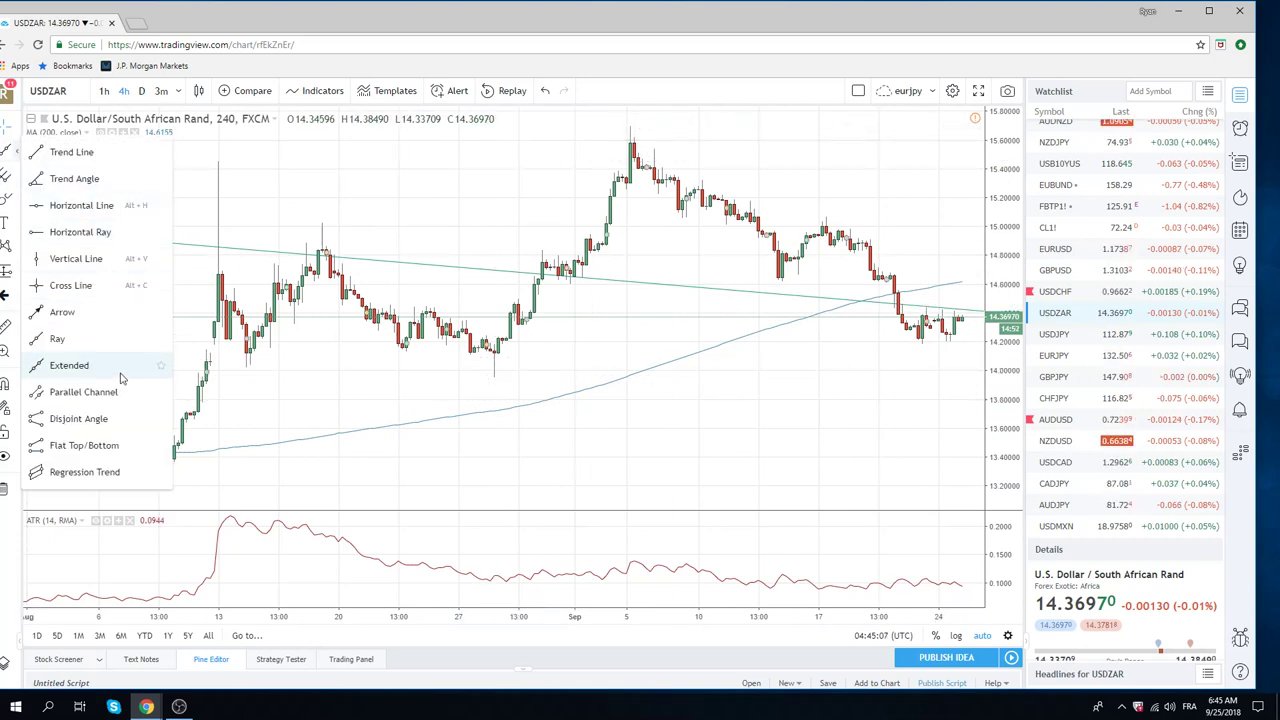
{"action": "left_click", "coordinate": [118, 366]}
{"action": "left_click", "coordinate": [494, 377]}
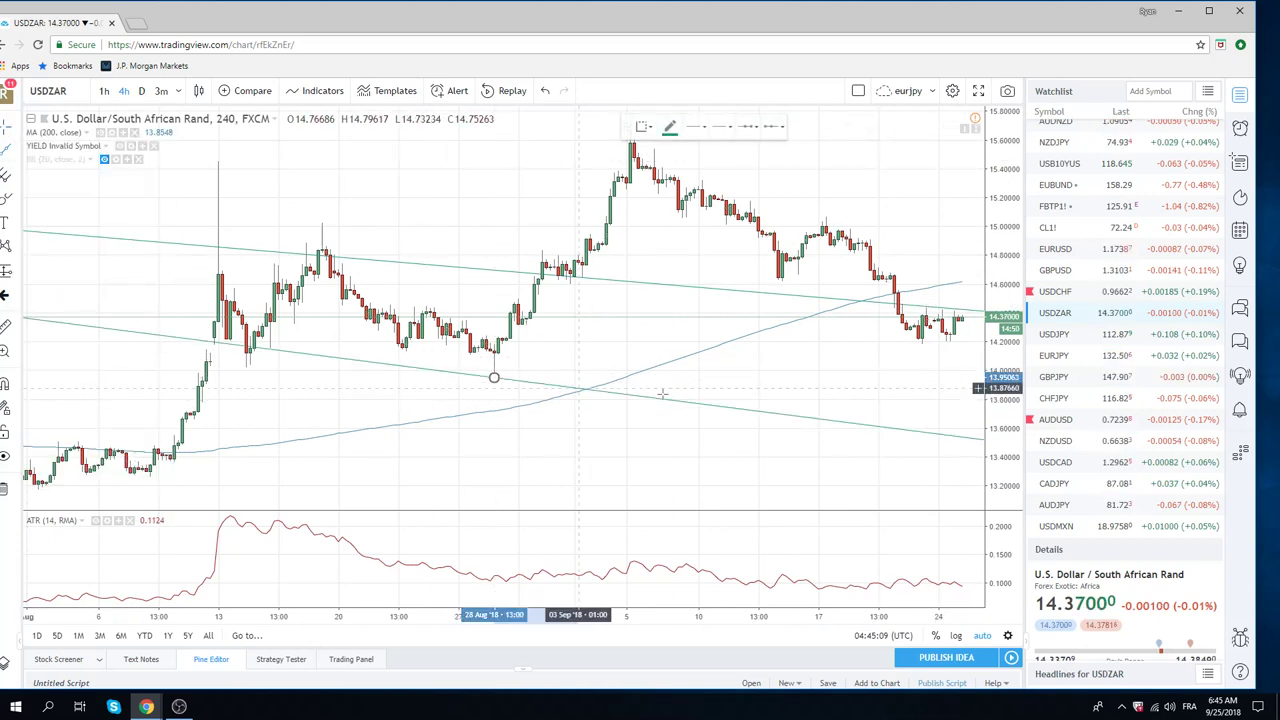
{"action": "left_click", "coordinate": [778, 355]}
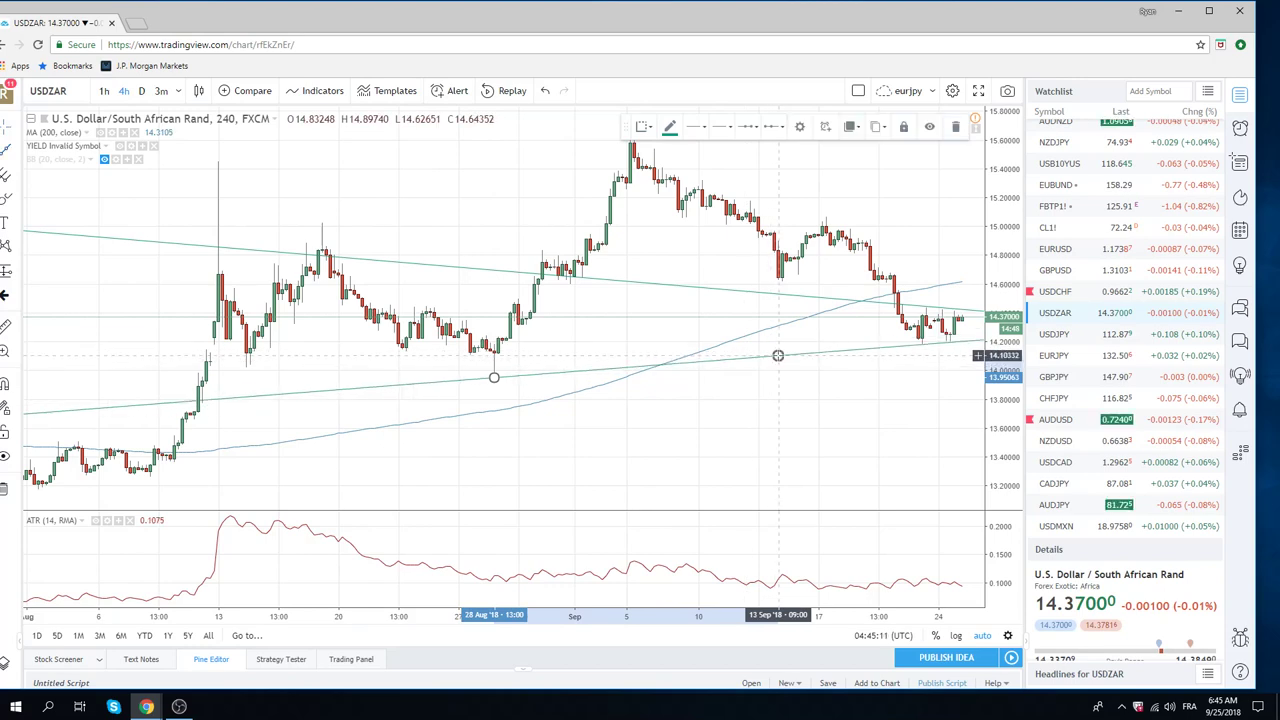
{"action": "scroll", "coordinate": [810, 437], "scroll_direction": "down", "scroll_amount": 5}
{"action": "scroll", "coordinate": [810, 437], "scroll_direction": "up", "scroll_amount": 3}
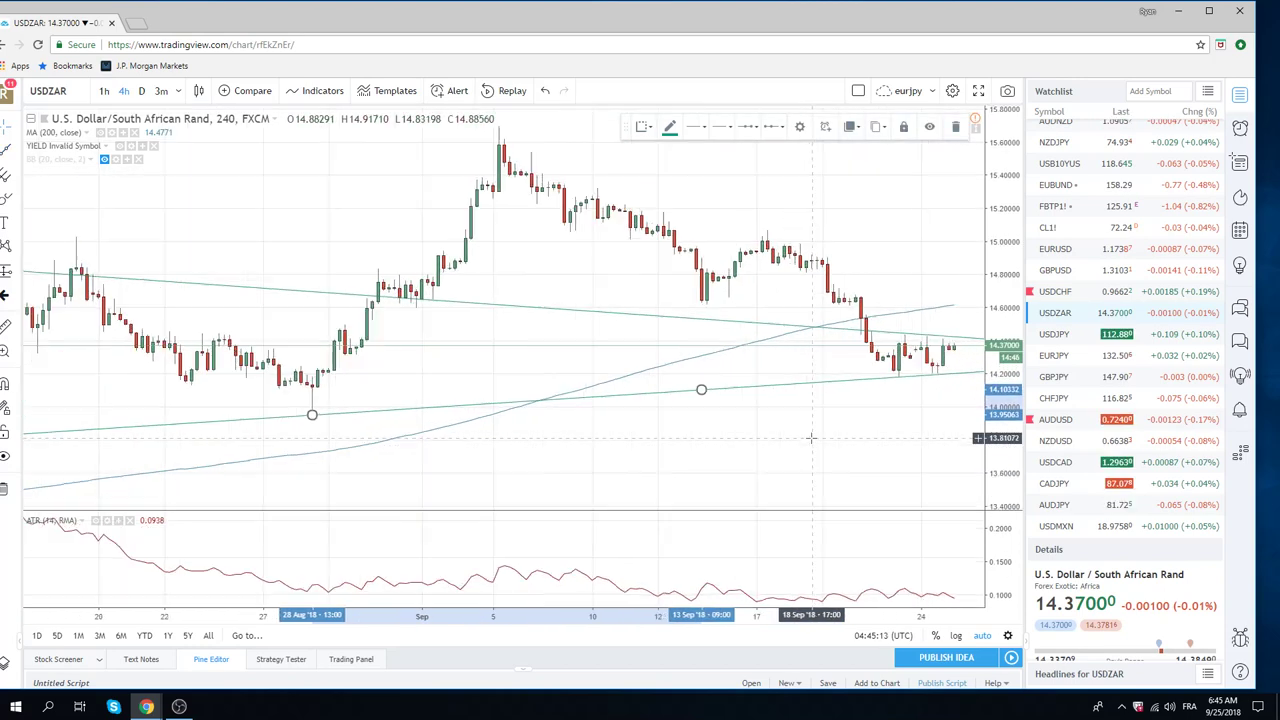
{"action": "scroll", "coordinate": [810, 437], "scroll_direction": "up", "scroll_amount": 2}
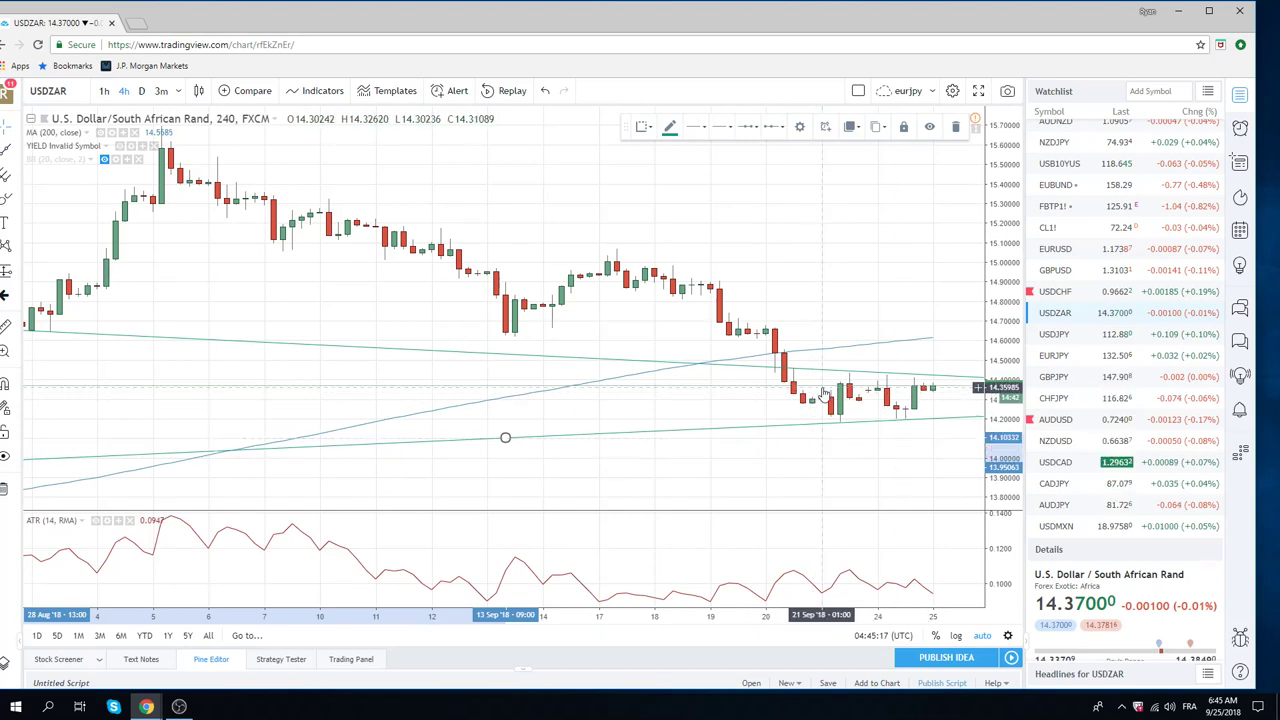
{"action": "scroll", "coordinate": [815, 392], "scroll_direction": "down", "scroll_amount": 2}
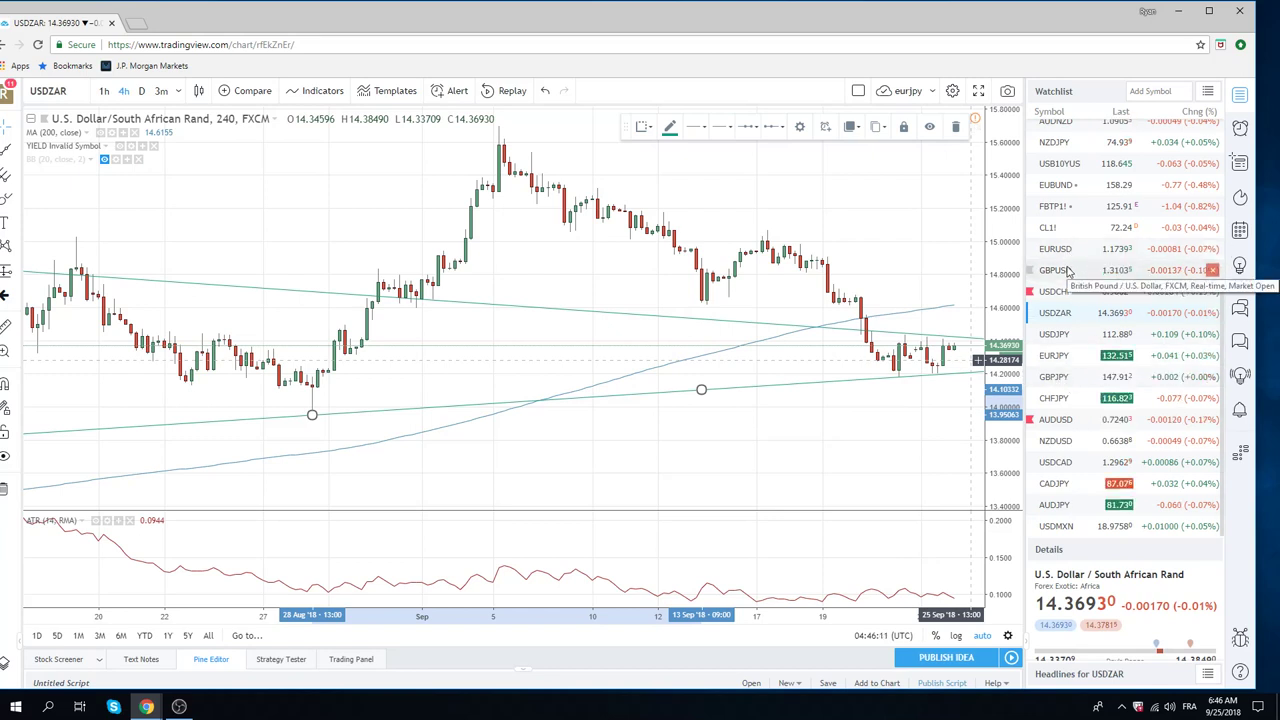
- Load AUDJPY on daily candles, with price near 81.72 testing the falling trend line
{"action": "left_click", "coordinate": [1058, 505]}
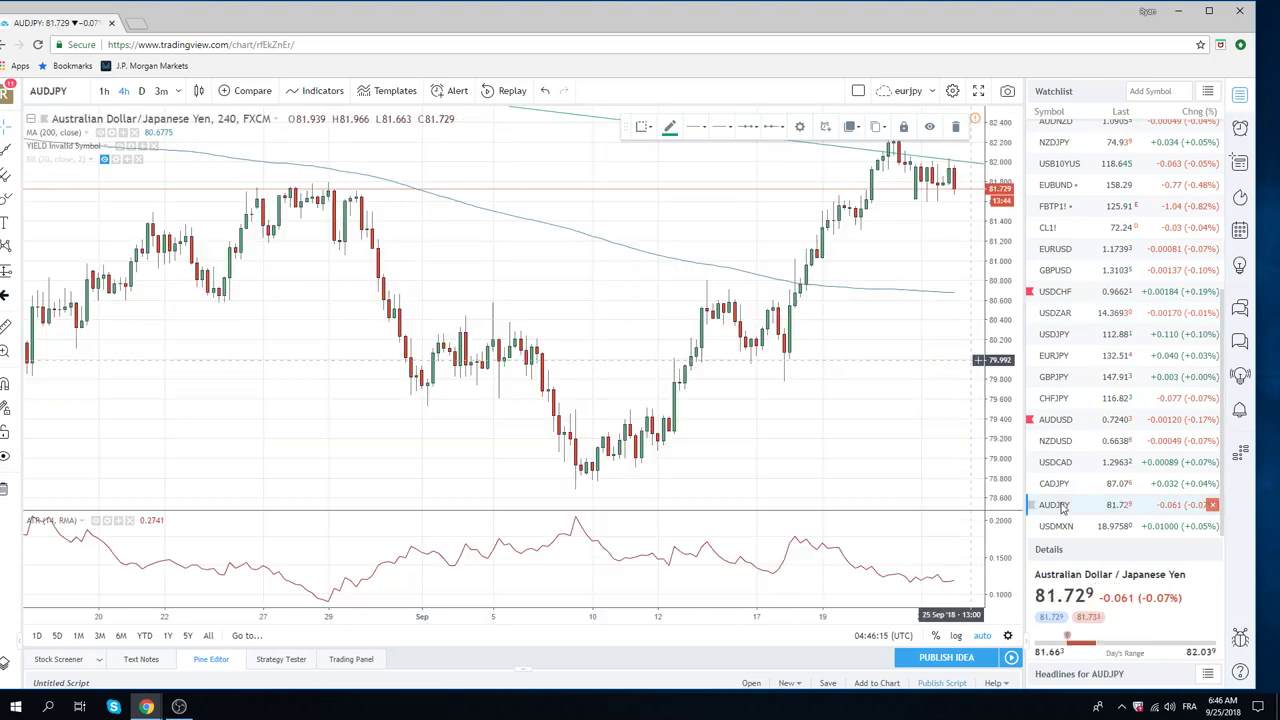
{"action": "scroll", "coordinate": [838, 382], "scroll_direction": "up", "scroll_amount": 3}
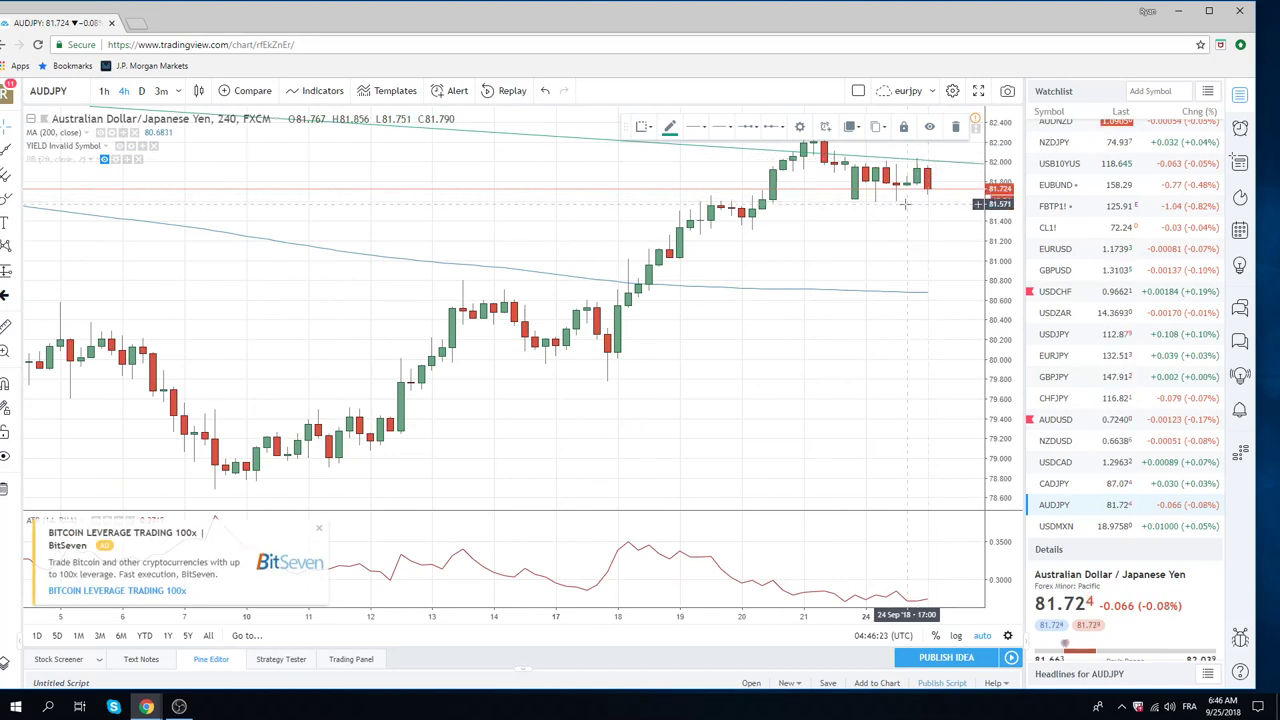
{"action": "left_click", "coordinate": [141, 90]}
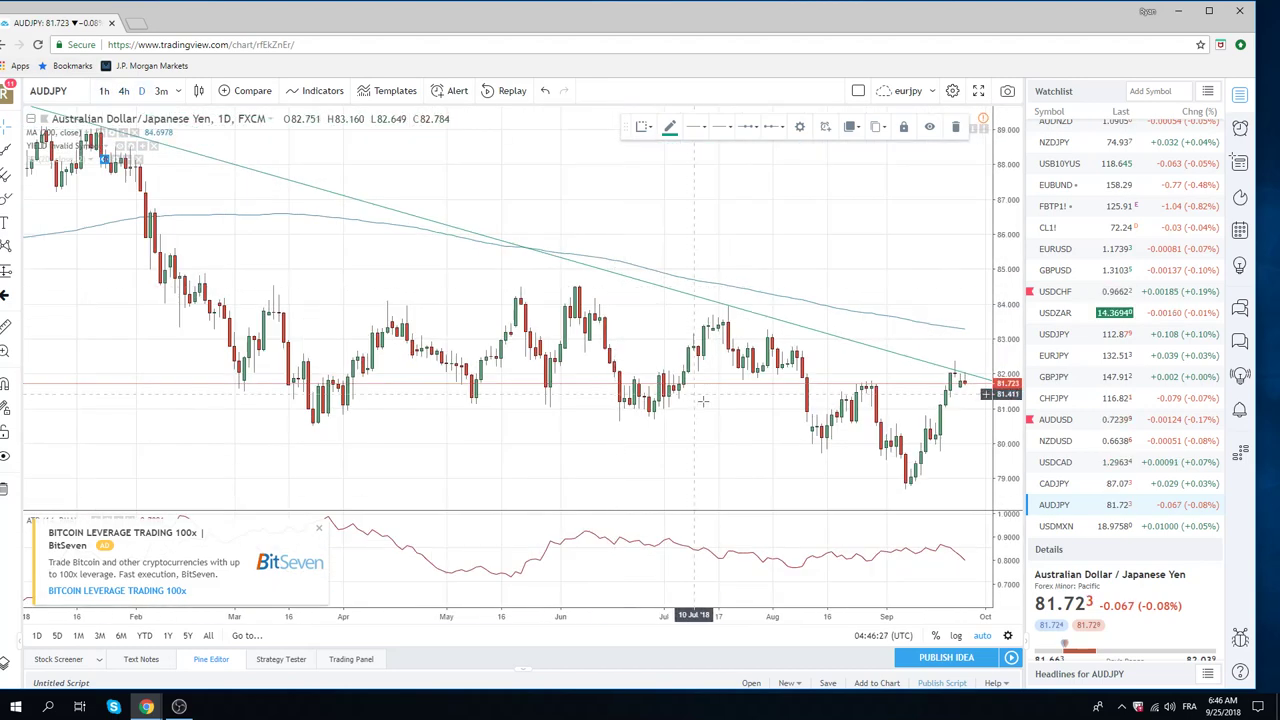
{"action": "scroll", "coordinate": [720, 414], "scroll_direction": "up", "scroll_amount": 3}
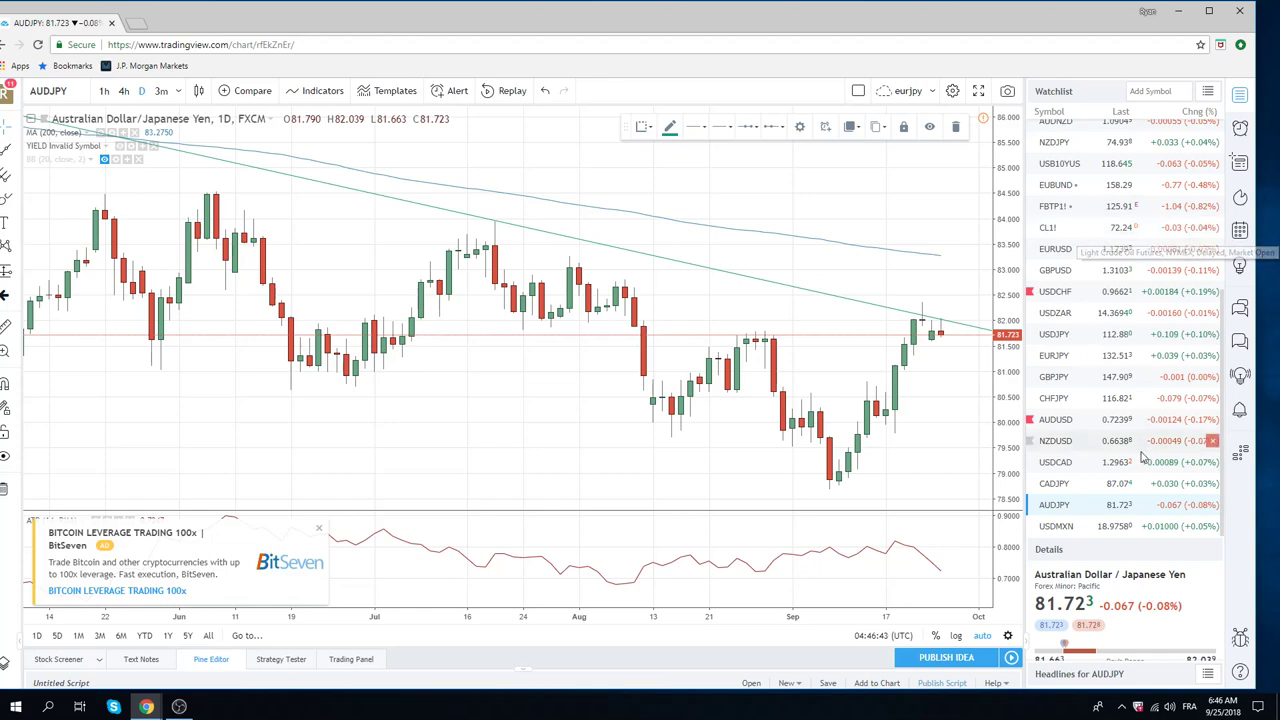
- Load the CADJPY daily chart for review
{"action": "left_click", "coordinate": [1052, 486]}
{"action": "scroll", "coordinate": [808, 271], "scroll_direction": "up", "scroll_amount": 4}
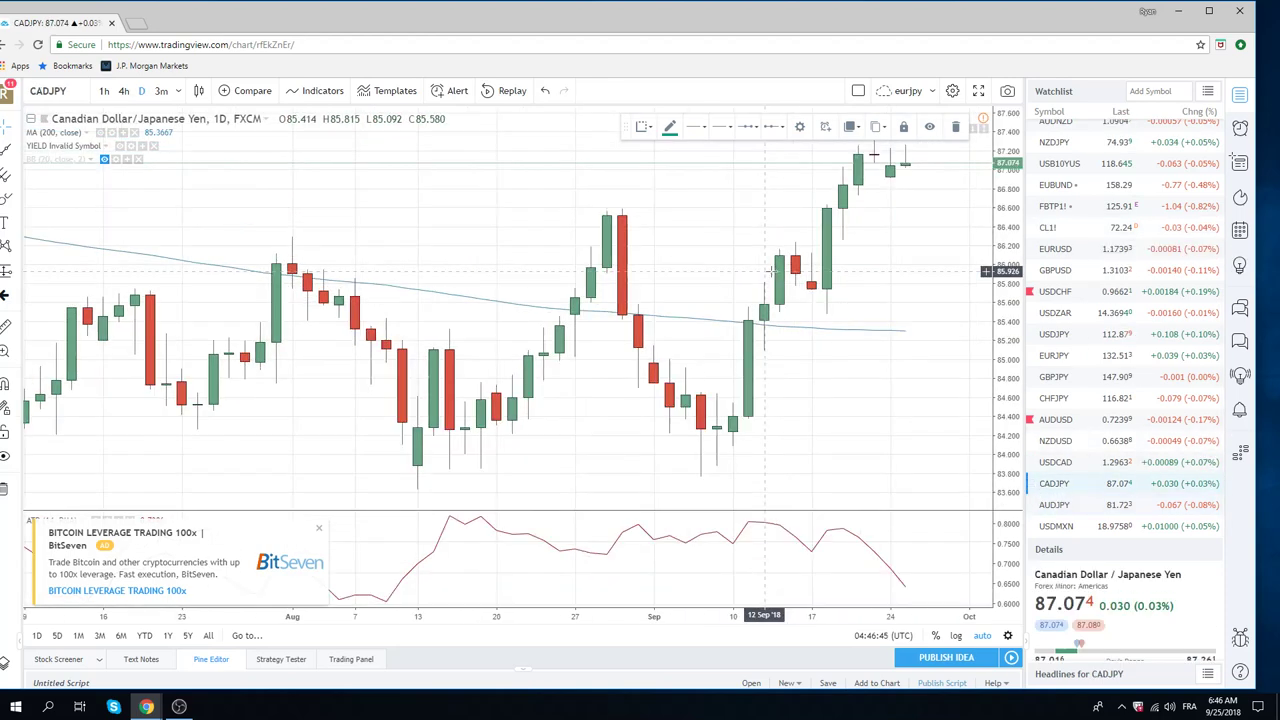
{"action": "scroll", "coordinate": [790, 250], "scroll_direction": "up", "scroll_amount": 3}
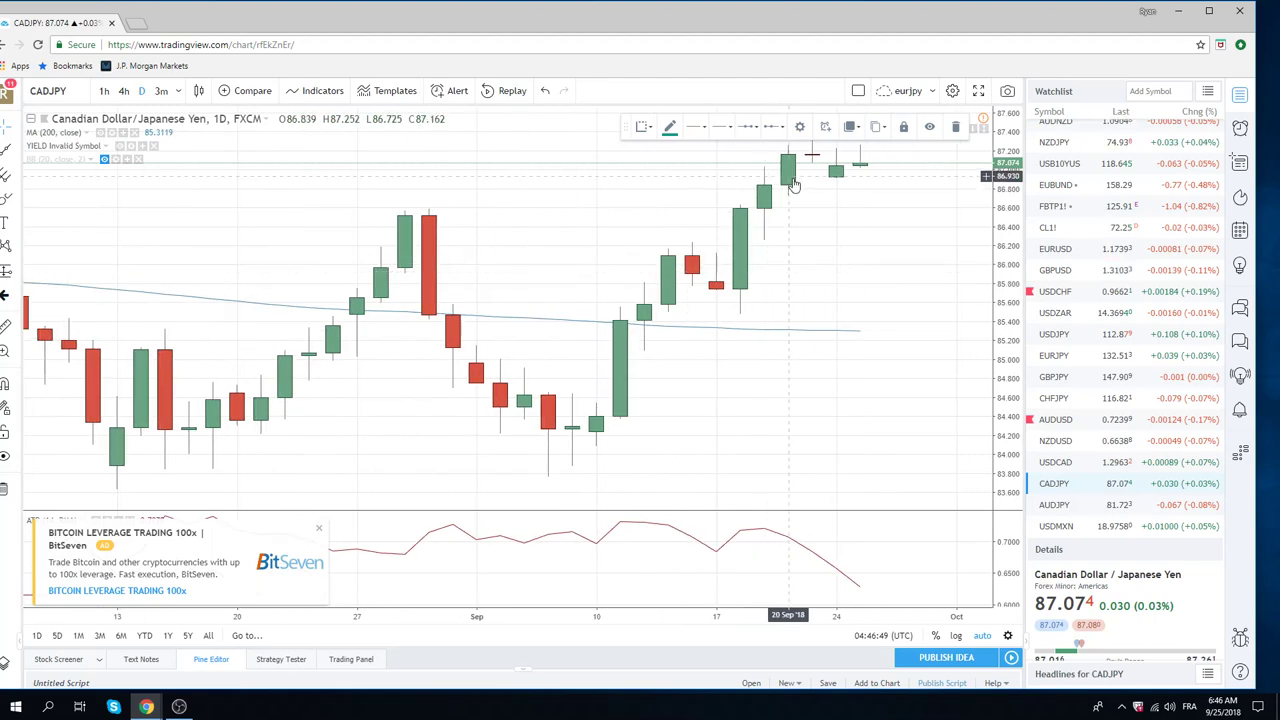
- Load the USDJPY daily chart at 112.880 and scroll the watchlist back to the top
{"action": "left_click", "coordinate": [1060, 334]}
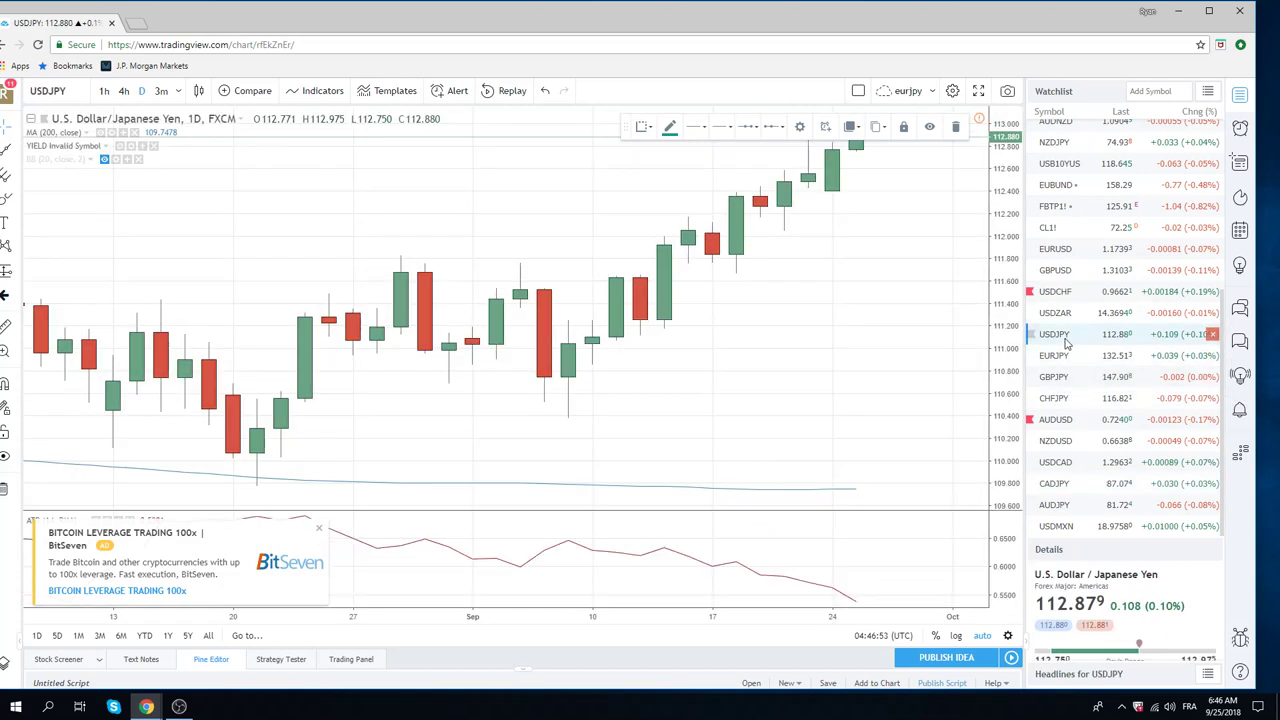
{"action": "scroll", "coordinate": [643, 225], "scroll_direction": "down", "scroll_amount": 2}
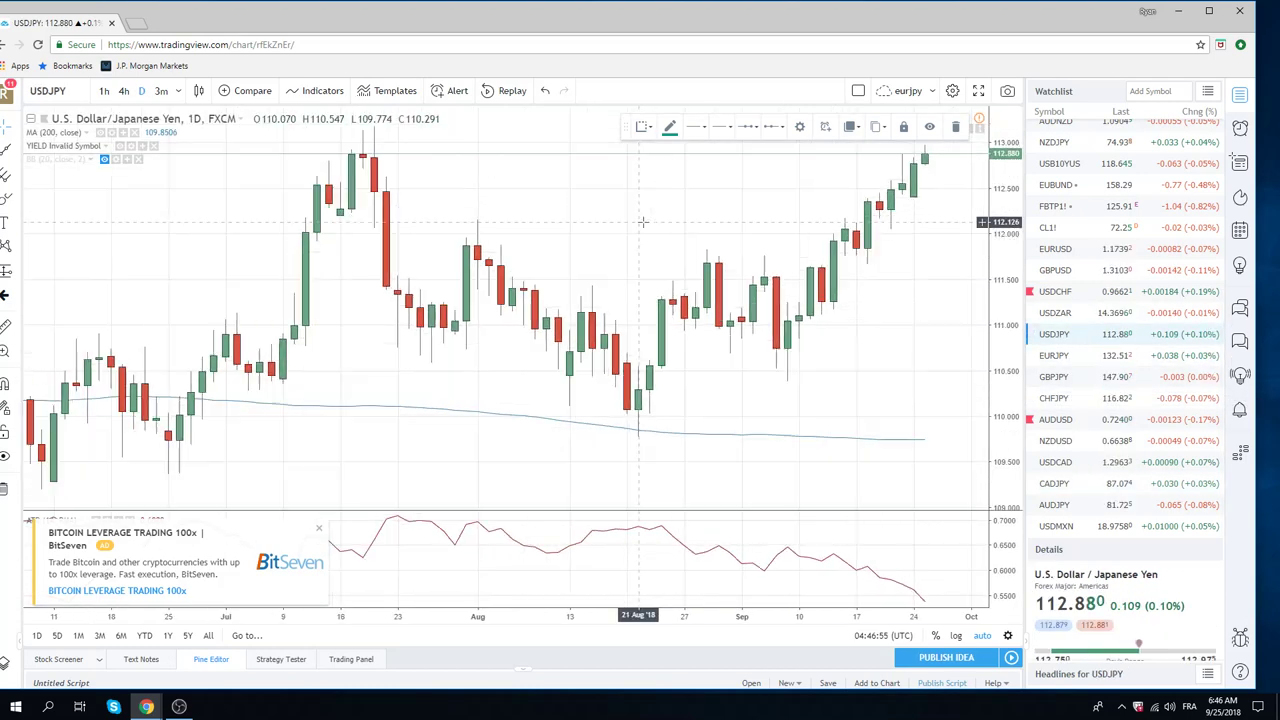
{"action": "scroll", "coordinate": [645, 230], "scroll_direction": "down", "scroll_amount": 2}
{"action": "scroll", "coordinate": [645, 235], "scroll_direction": "down", "scroll_amount": 2}
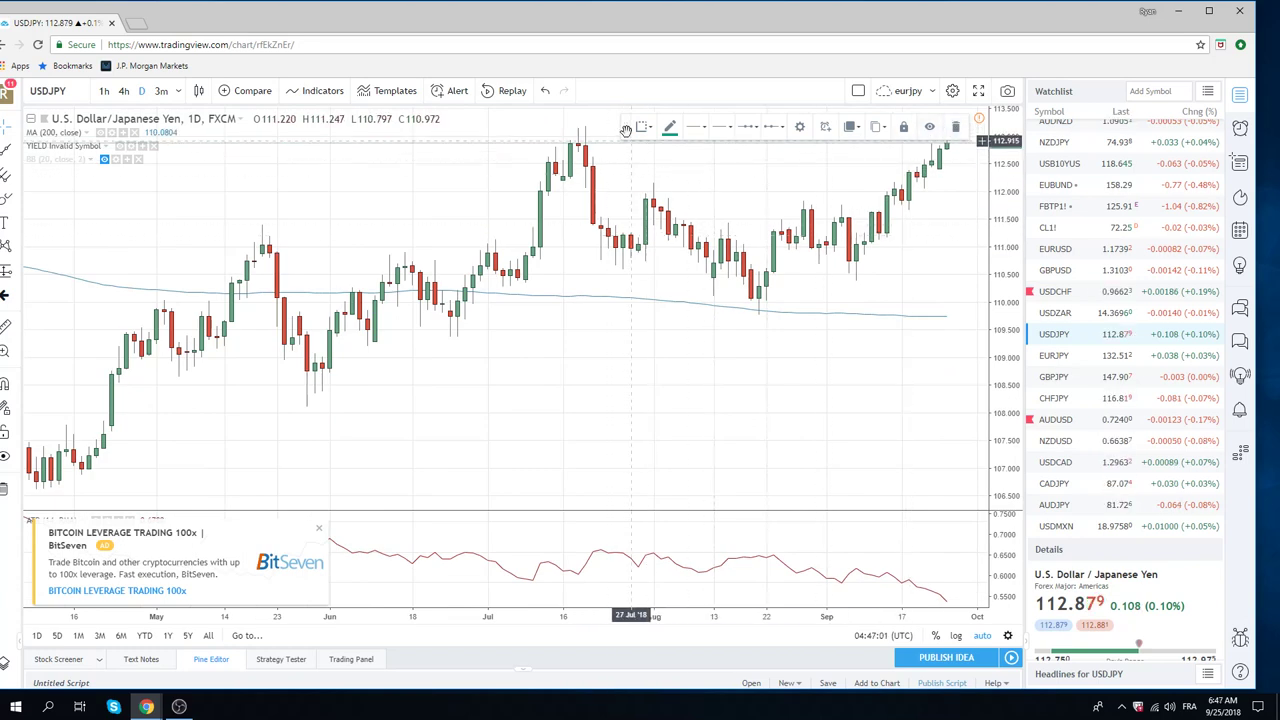
{"action": "scroll", "coordinate": [805, 268], "scroll_direction": "down", "scroll_amount": 3}
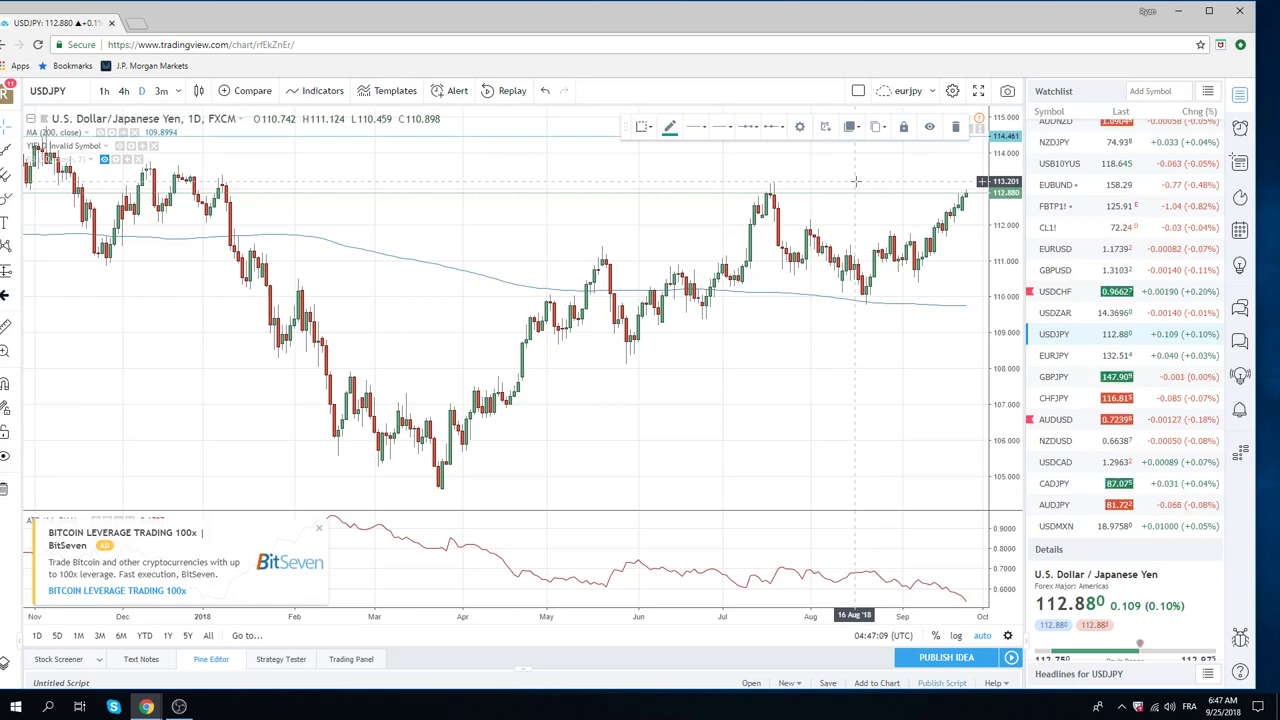
{"action": "scroll", "coordinate": [869, 230], "scroll_direction": "up", "scroll_amount": 3}
{"action": "scroll", "coordinate": [869, 230], "scroll_direction": "down", "scroll_amount": 3}
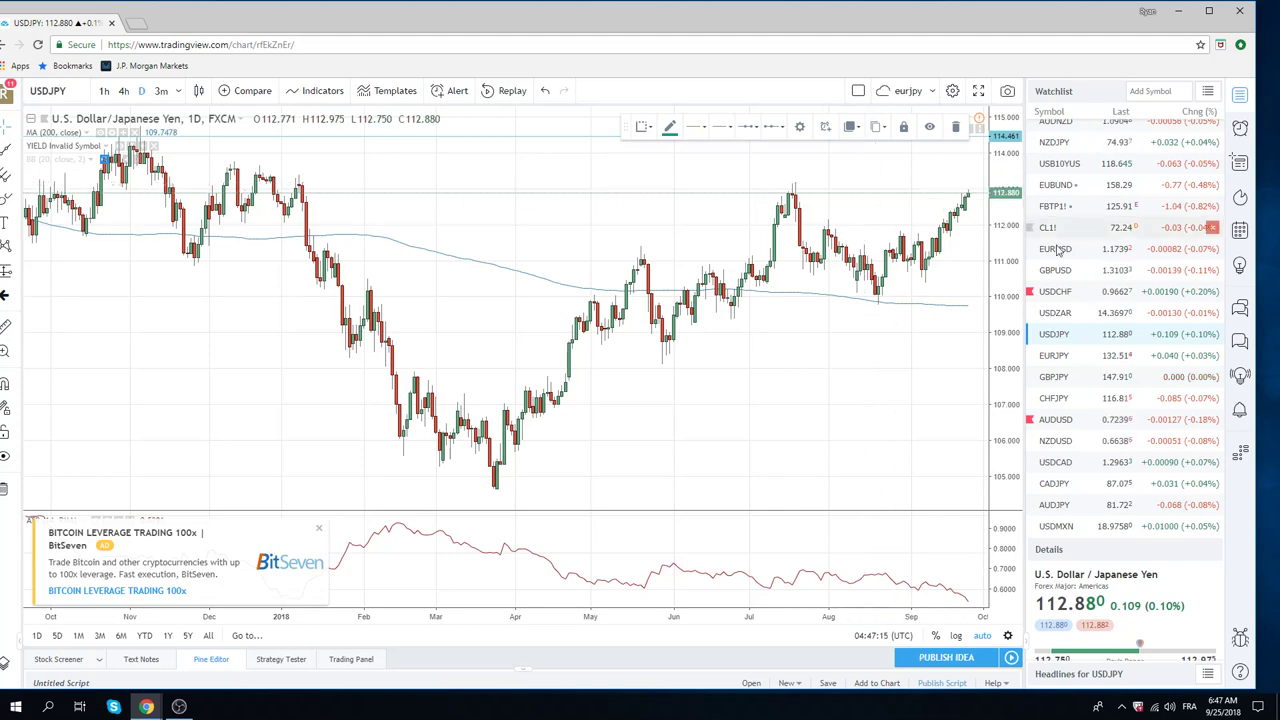
{"action": "scroll", "coordinate": [1096, 275], "scroll_direction": "up", "scroll_amount": 2}
{"action": "scroll", "coordinate": [1096, 275], "scroll_direction": "up", "scroll_amount": 2}
{"action": "scroll", "coordinate": [1096, 275], "scroll_direction": "up", "scroll_amount": 1}
{"action": "scroll", "coordinate": [1096, 275], "scroll_direction": "up", "scroll_amount": 2}
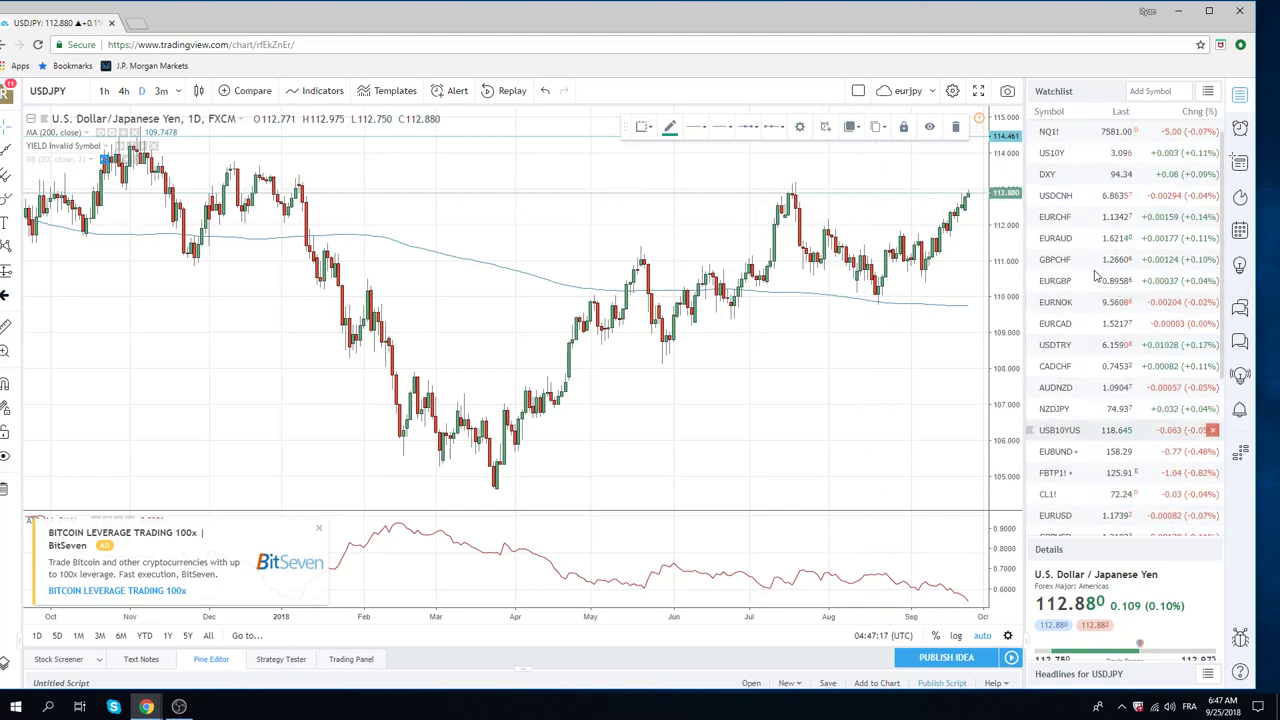
{"action": "scroll", "coordinate": [1096, 275], "scroll_direction": "up", "scroll_amount": 1}
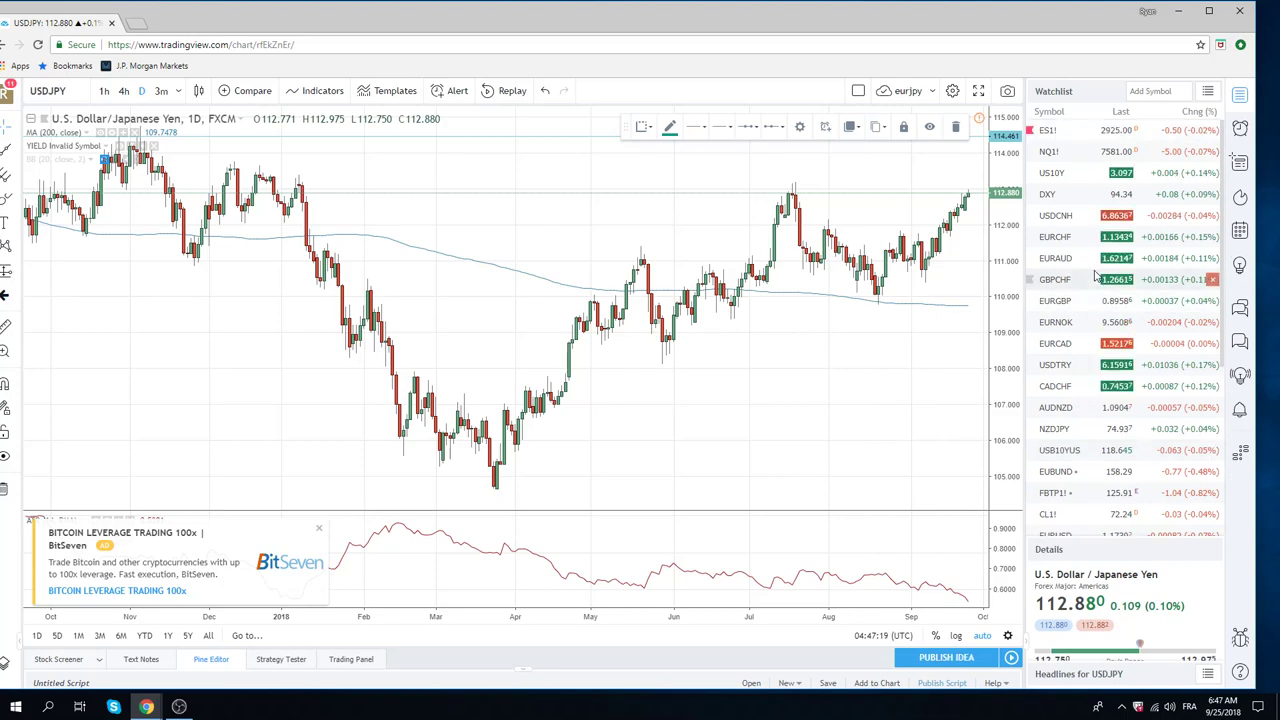
- Load the ES1! daily chart and zoom to inspect its rising channel near 2925.00
{"action": "left_click", "coordinate": [1048, 134]}
{"action": "scroll", "coordinate": [900, 300], "scroll_direction": "down", "scroll_amount": 2}
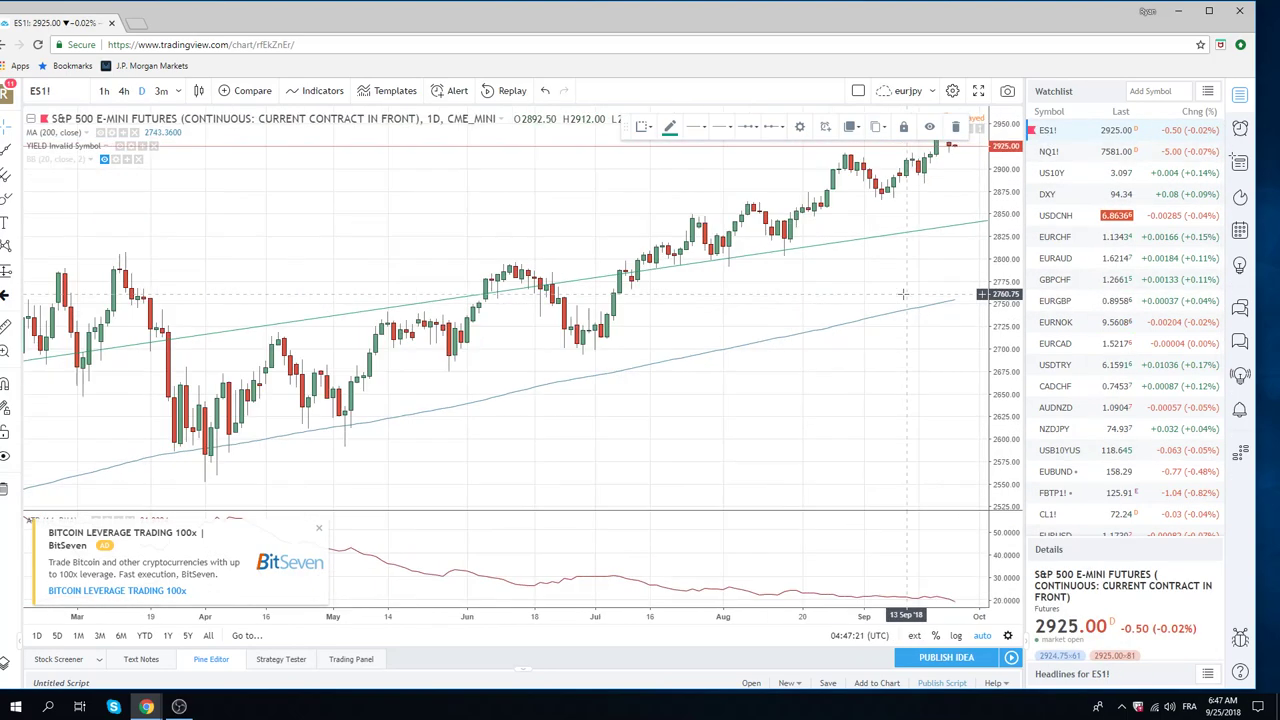
{"action": "scroll", "coordinate": [900, 305], "scroll_direction": "down", "scroll_amount": 2}
{"action": "scroll", "coordinate": [894, 310], "scroll_direction": "down", "scroll_amount": 2}
{"action": "scroll", "coordinate": [894, 312], "scroll_direction": "down", "scroll_amount": 2}
{"action": "scroll", "coordinate": [894, 312], "scroll_direction": "up", "scroll_amount": 2}
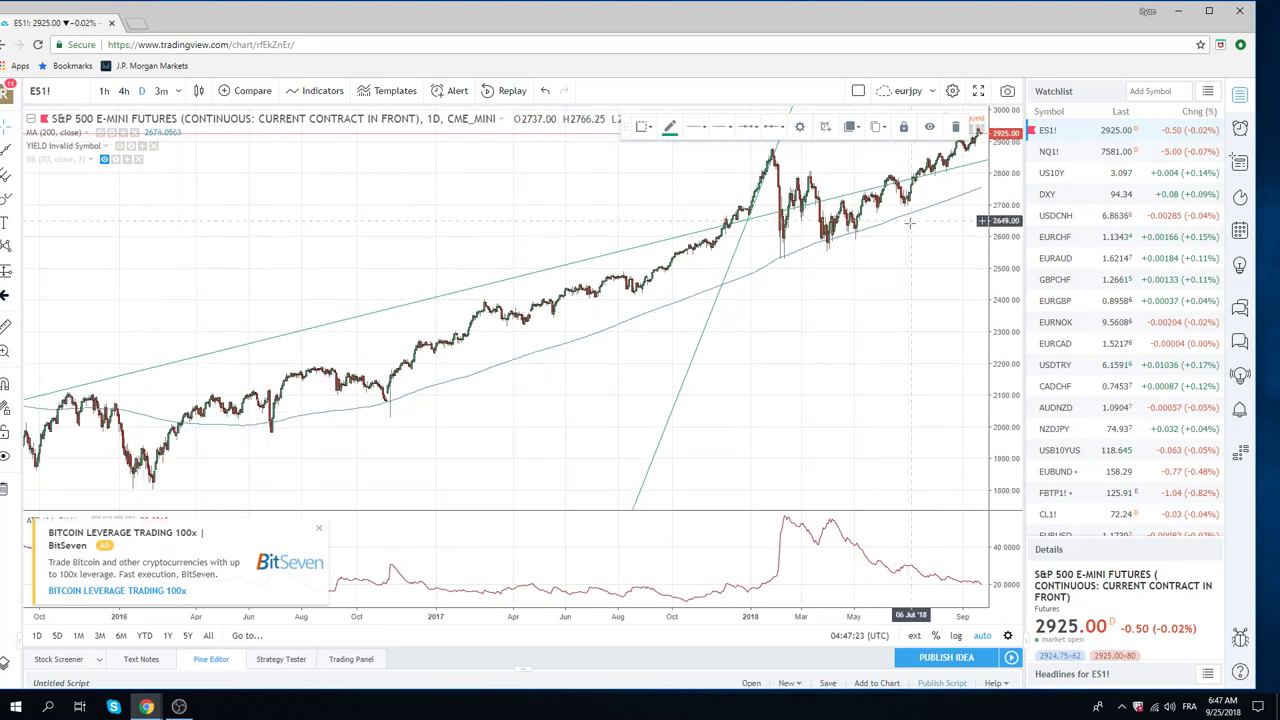
{"action": "scroll", "coordinate": [894, 312], "scroll_direction": "up", "scroll_amount": 2}
{"action": "scroll", "coordinate": [890, 330], "scroll_direction": "up", "scroll_amount": 2}
{"action": "scroll", "coordinate": [884, 394], "scroll_direction": "up", "scroll_amount": 2}
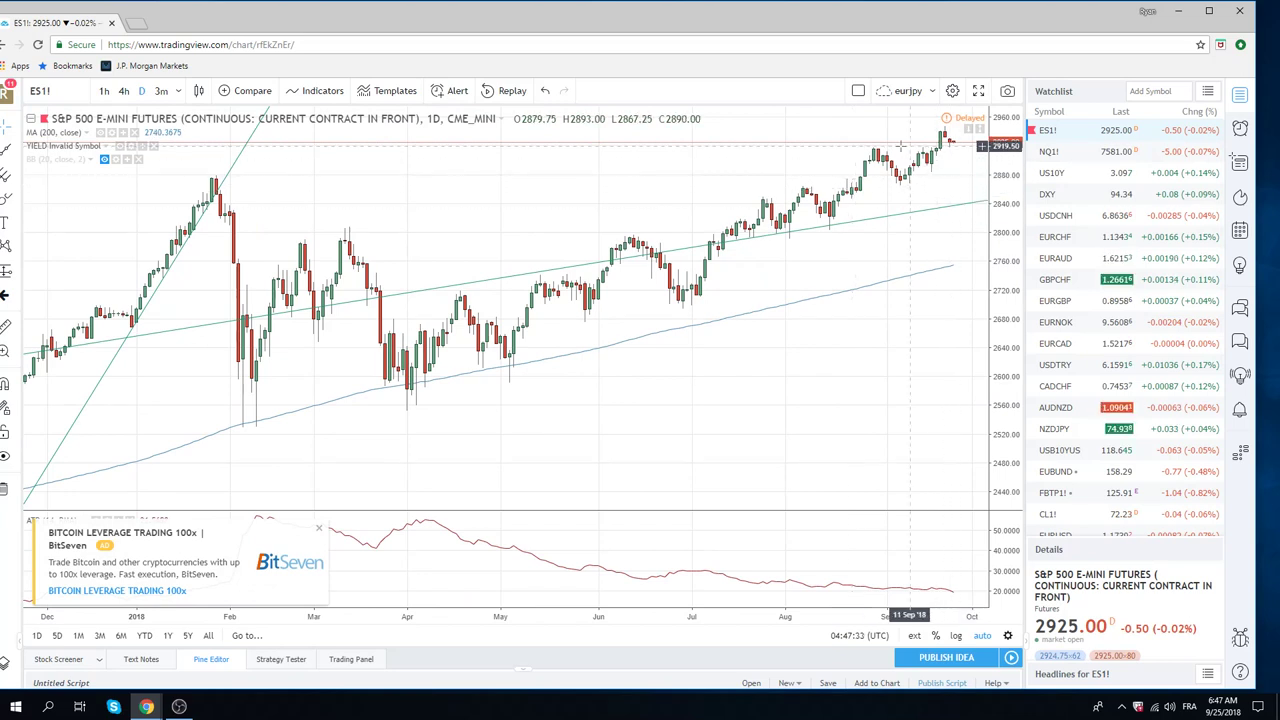
{"action": "scroll", "coordinate": [893, 177], "scroll_direction": "down", "scroll_amount": 2}
{"action": "scroll", "coordinate": [893, 177], "scroll_direction": "down", "scroll_amount": 1}
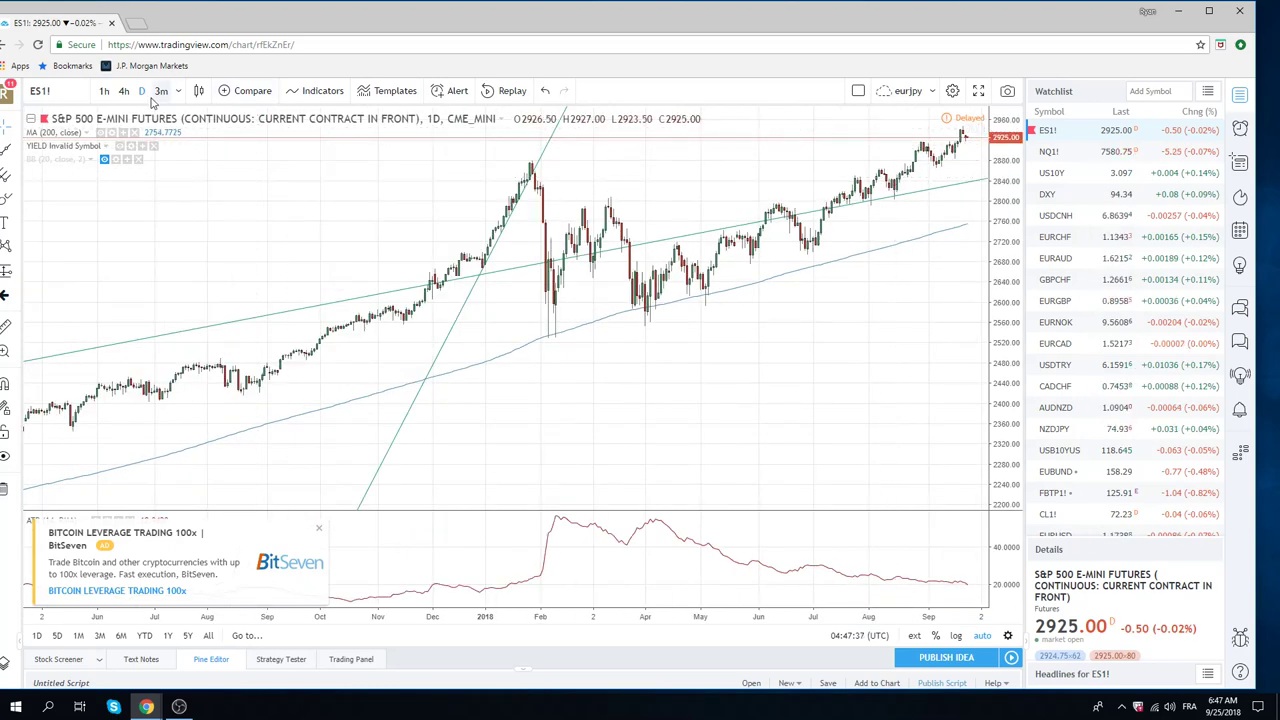
{"action": "scroll", "coordinate": [548, 252], "scroll_direction": "down", "scroll_amount": 2}
{"action": "scroll", "coordinate": [548, 252], "scroll_direction": "up", "scroll_amount": 2}
{"action": "scroll", "coordinate": [548, 252], "scroll_direction": "up", "scroll_amount": 2}
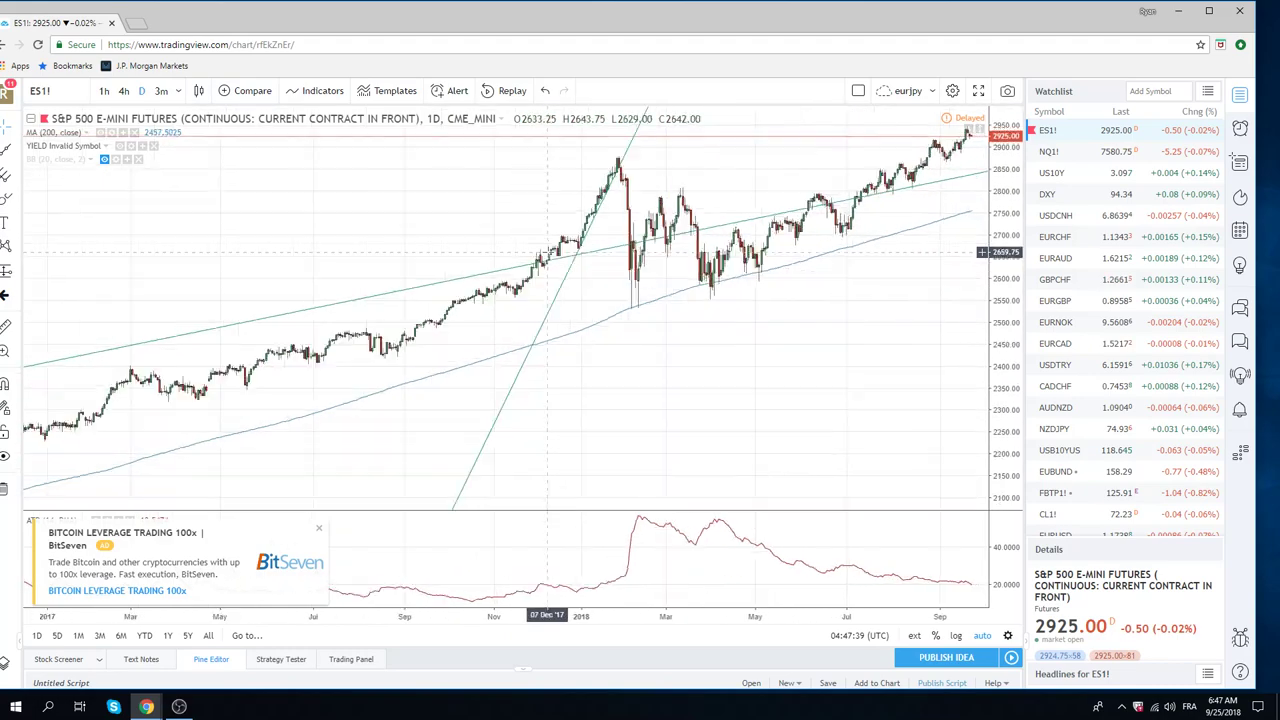
{"action": "scroll", "coordinate": [548, 252], "scroll_direction": "up", "scroll_amount": 2}
{"action": "scroll", "coordinate": [548, 252], "scroll_direction": "up", "scroll_amount": 2}
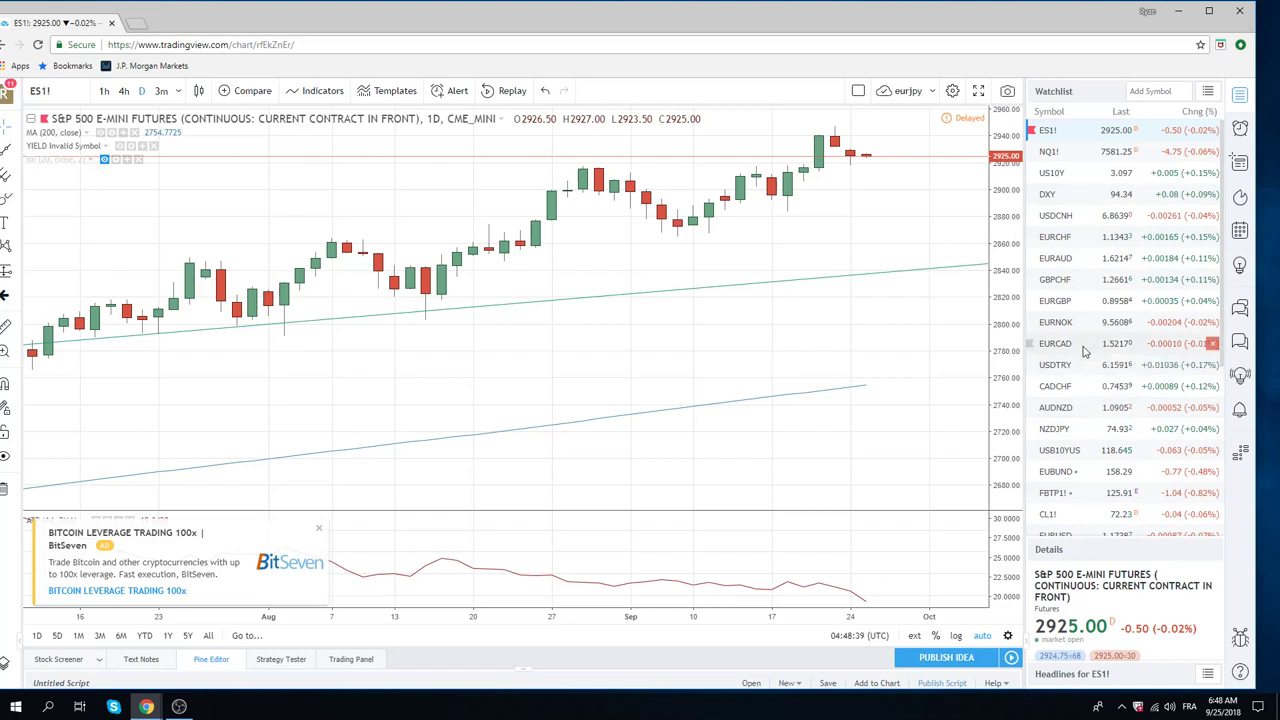
{"action": "scroll", "coordinate": [1070, 372], "scroll_direction": "down", "scroll_amount": 1}
{"action": "scroll", "coordinate": [1070, 372], "scroll_direction": "down", "scroll_amount": 1}
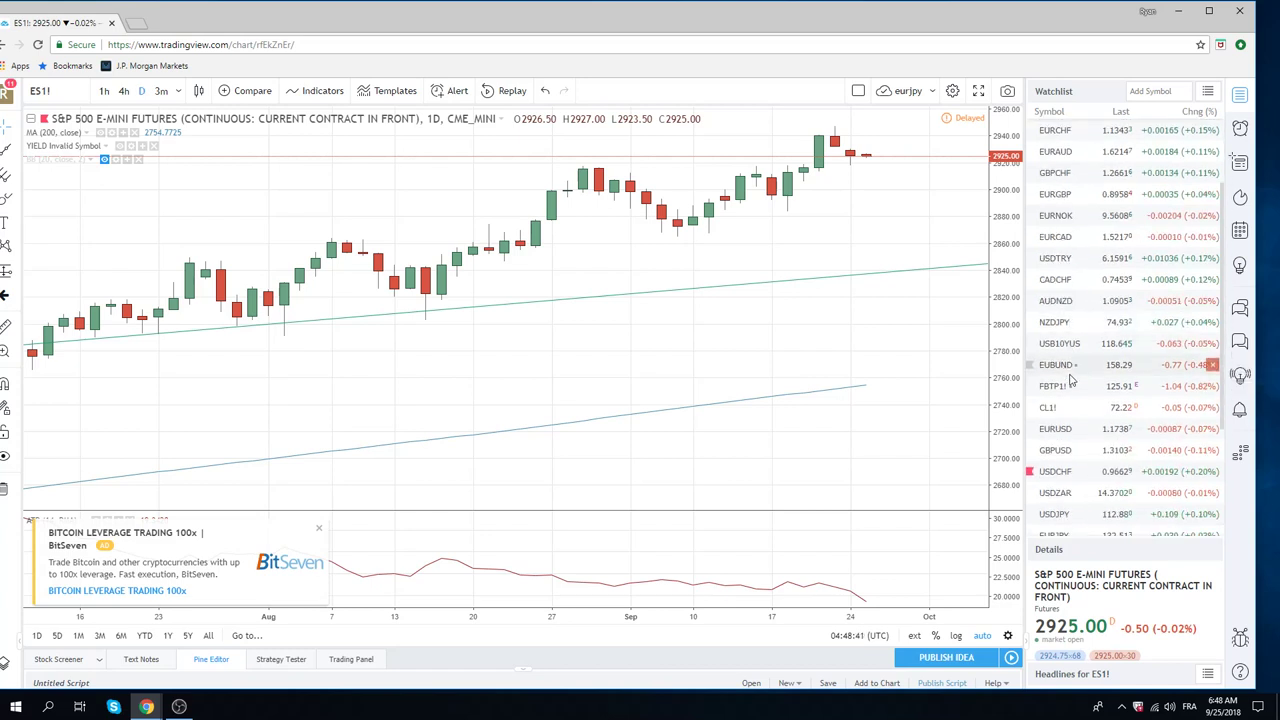
{"action": "scroll", "coordinate": [1070, 374], "scroll_direction": "down", "scroll_amount": 1}
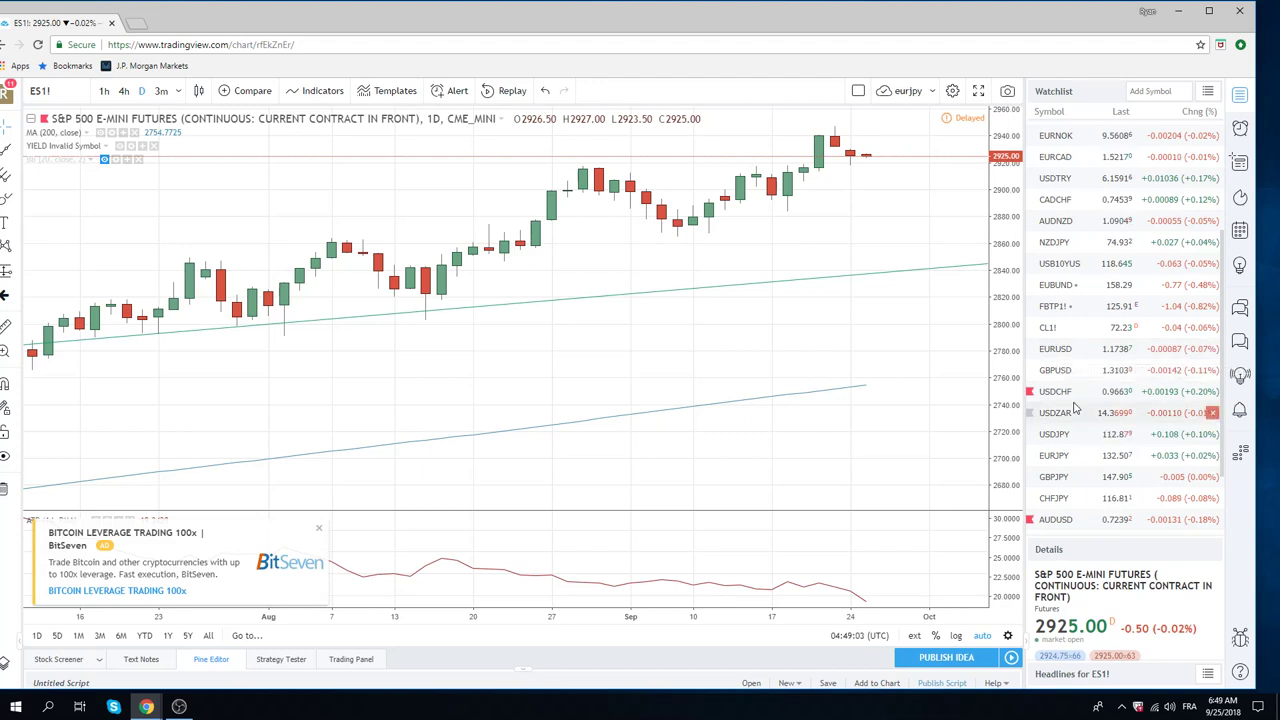
{"action": "scroll", "coordinate": [1066, 355], "scroll_direction": "down", "scroll_amount": 1}
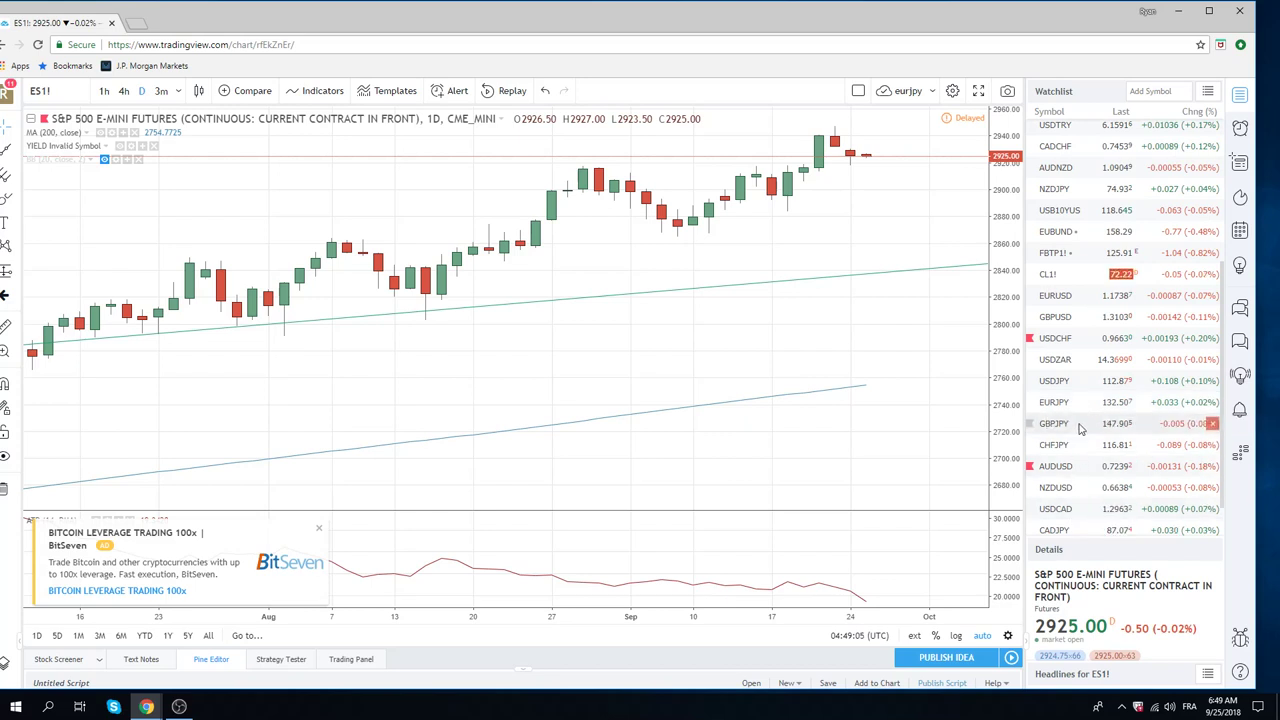